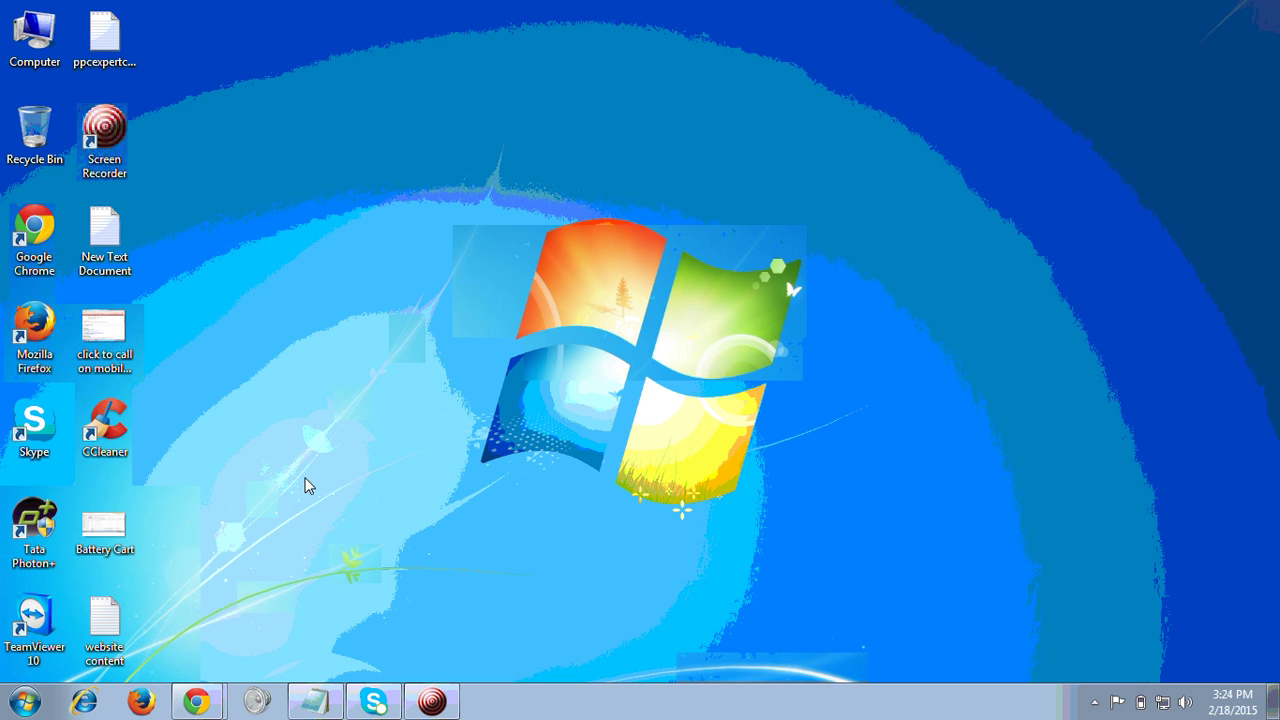
Bring the recovery note to the front and highlight its title 'How to Recover Gmail Account'
left_click(198, 703)
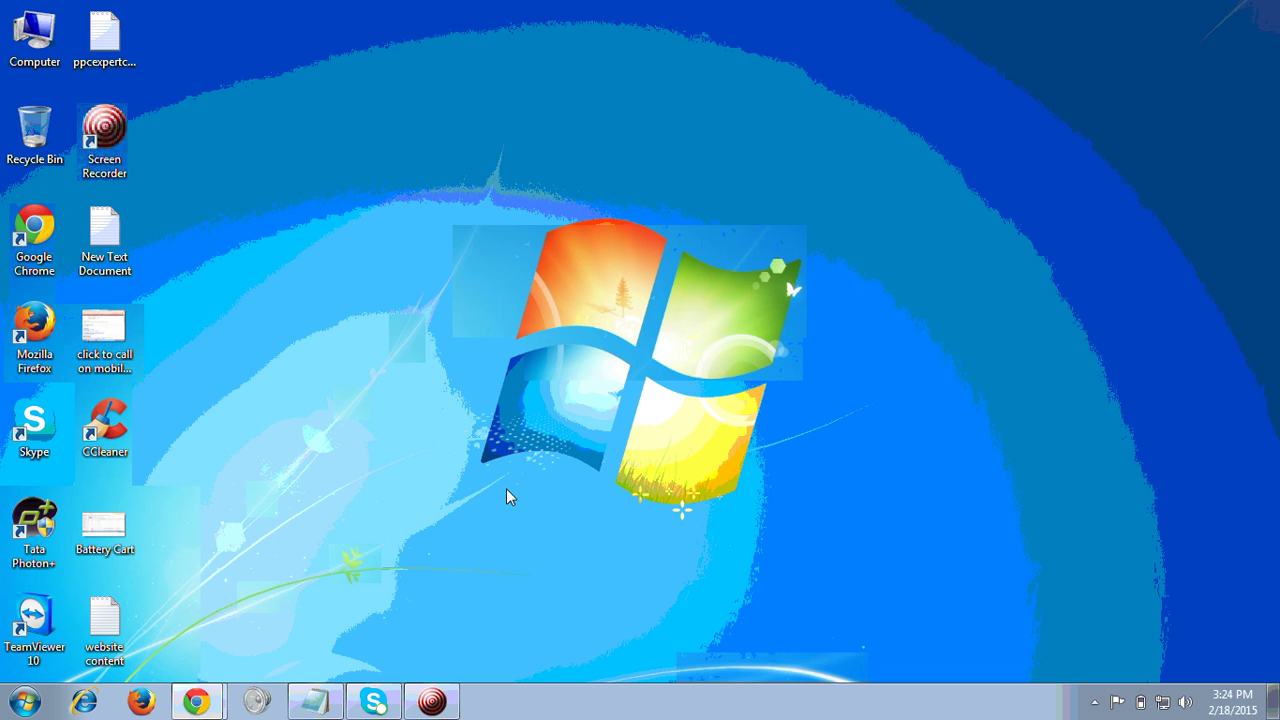
left_click(315, 701)
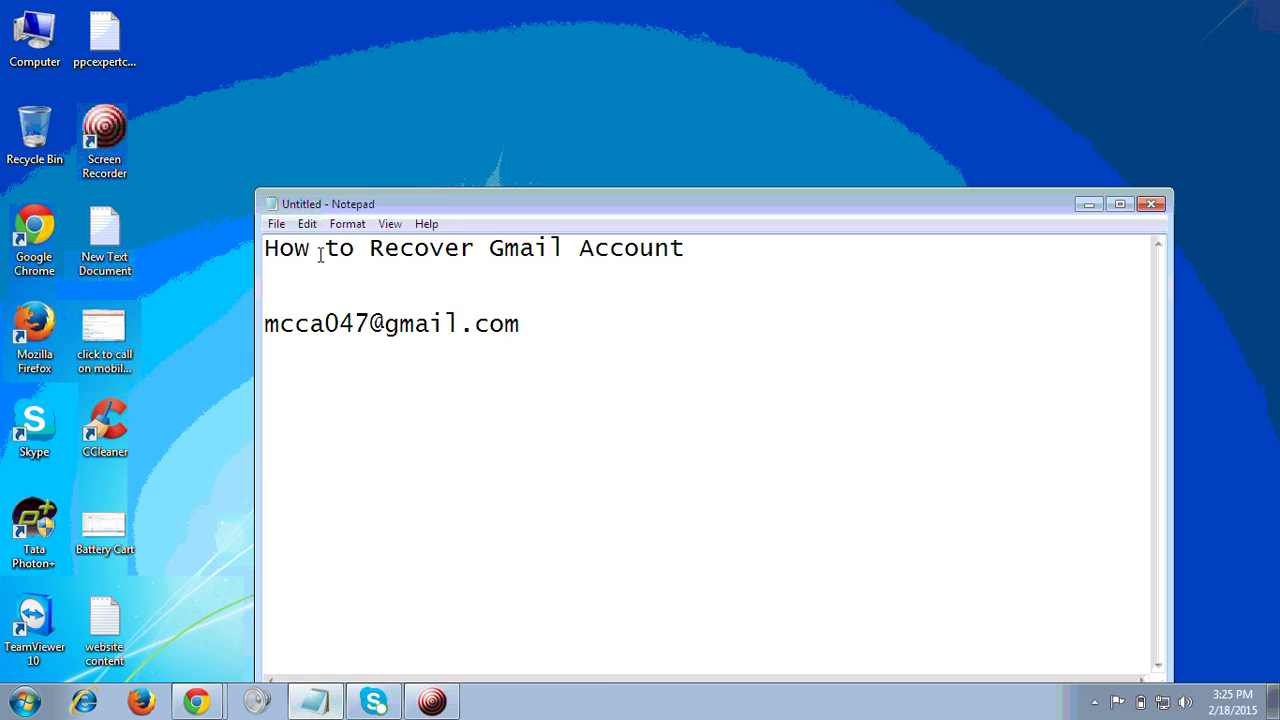
left_click_drag(268, 248, 690, 254)
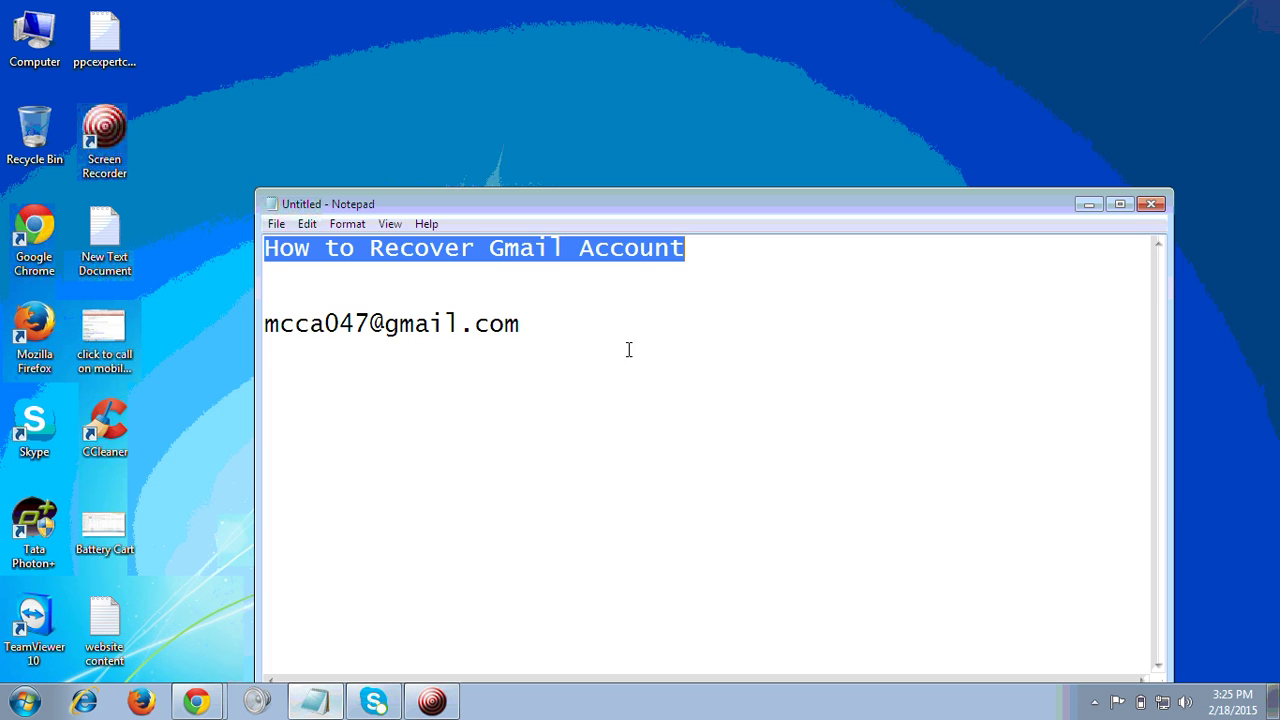
left_click(362, 361)
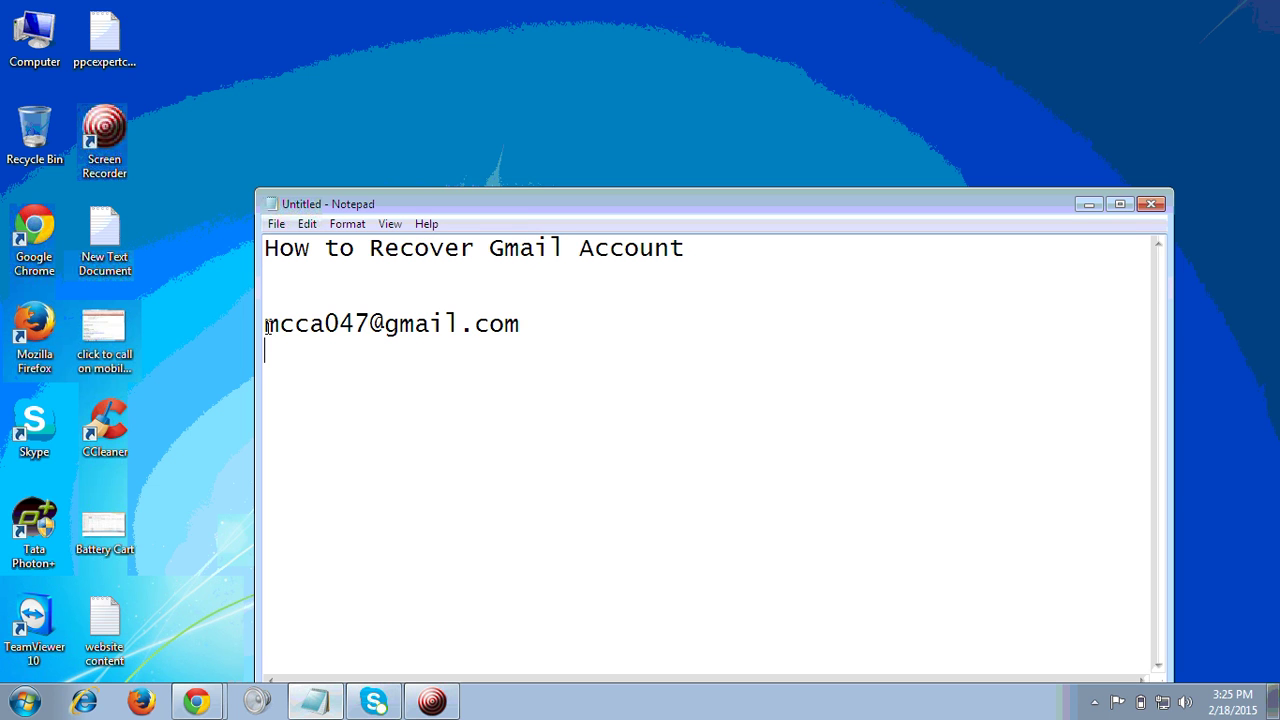
Select the account's Gmail address line in the note, then return to the browser
left_click_drag(266, 328, 522, 325)
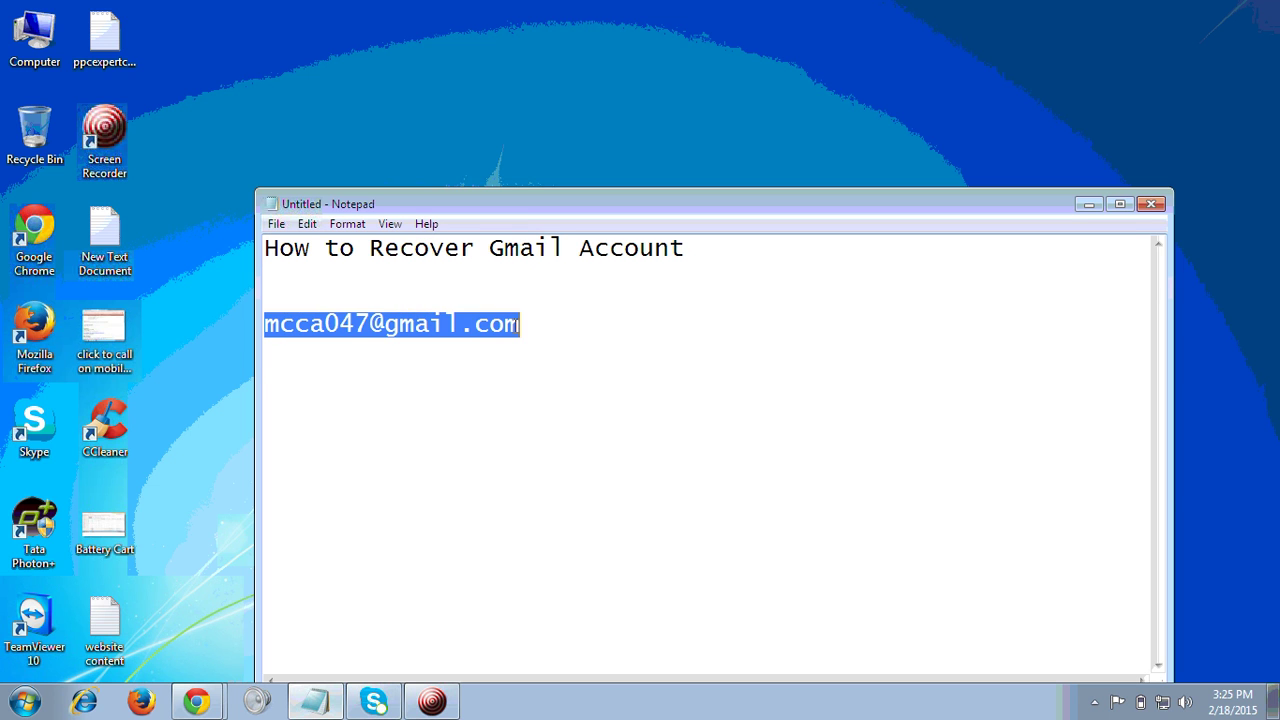
left_click(532, 367)
left_click(194, 388)
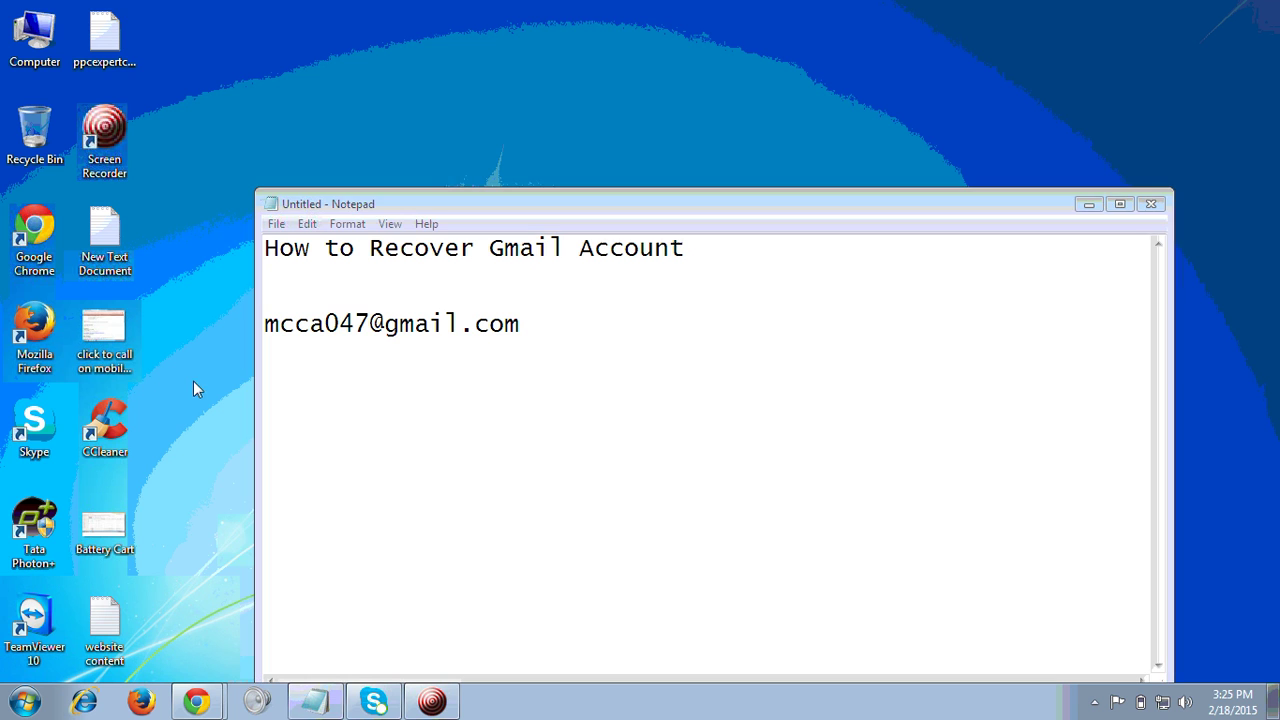
left_click(327, 357)
left_click_drag(266, 328, 519, 331)
key("ctrl+c")
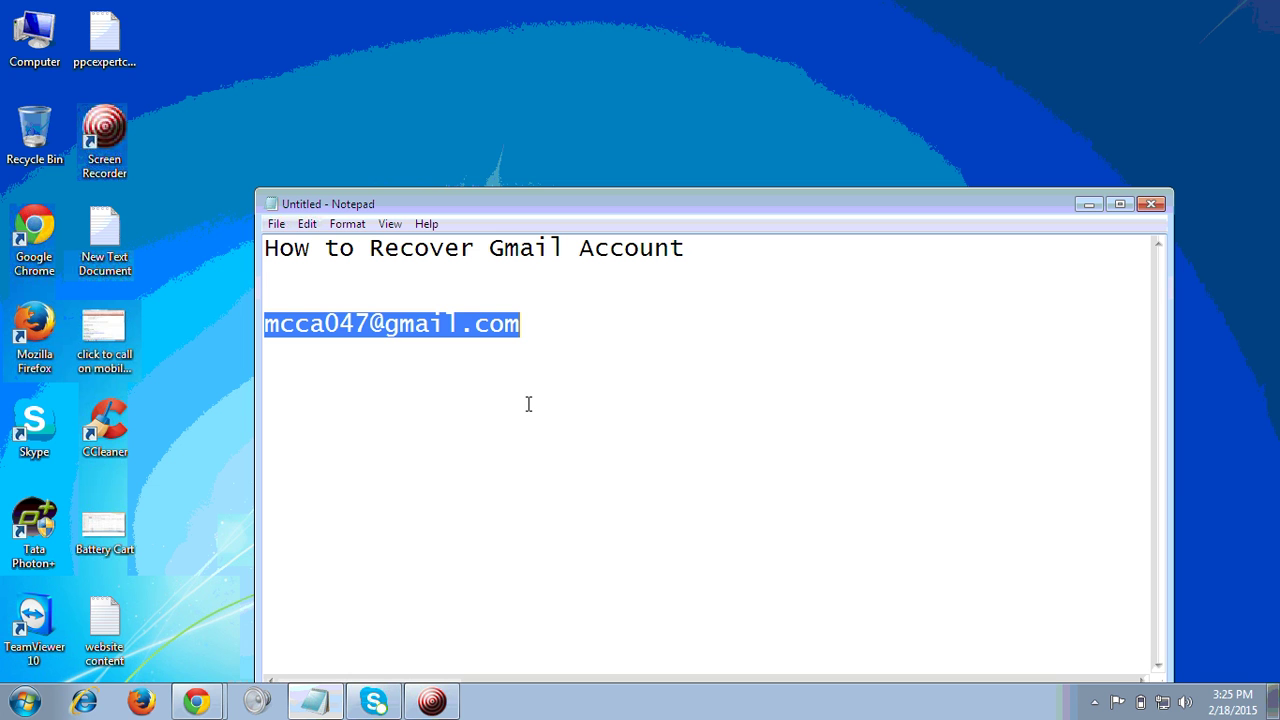
left_click(196, 701)
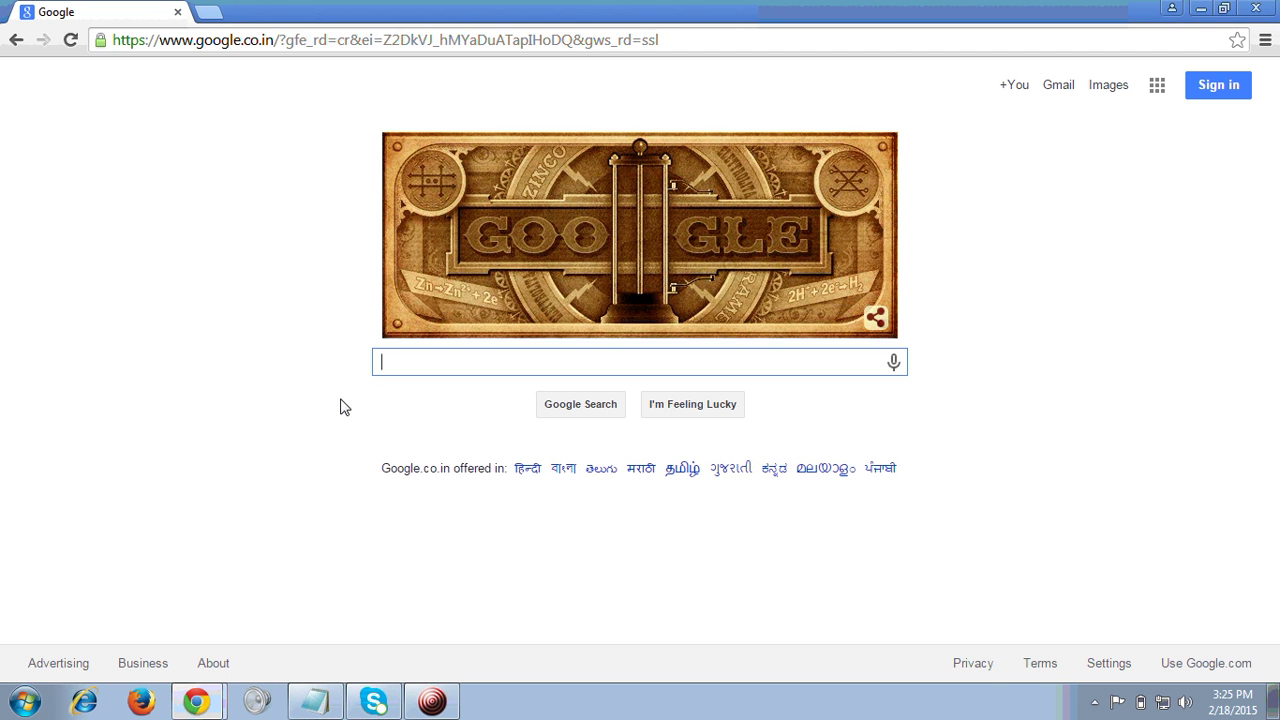
Open Gmail sign-in from the Google homepage, uncheck Stay signed in, and choose Need help?
left_click(296, 170)
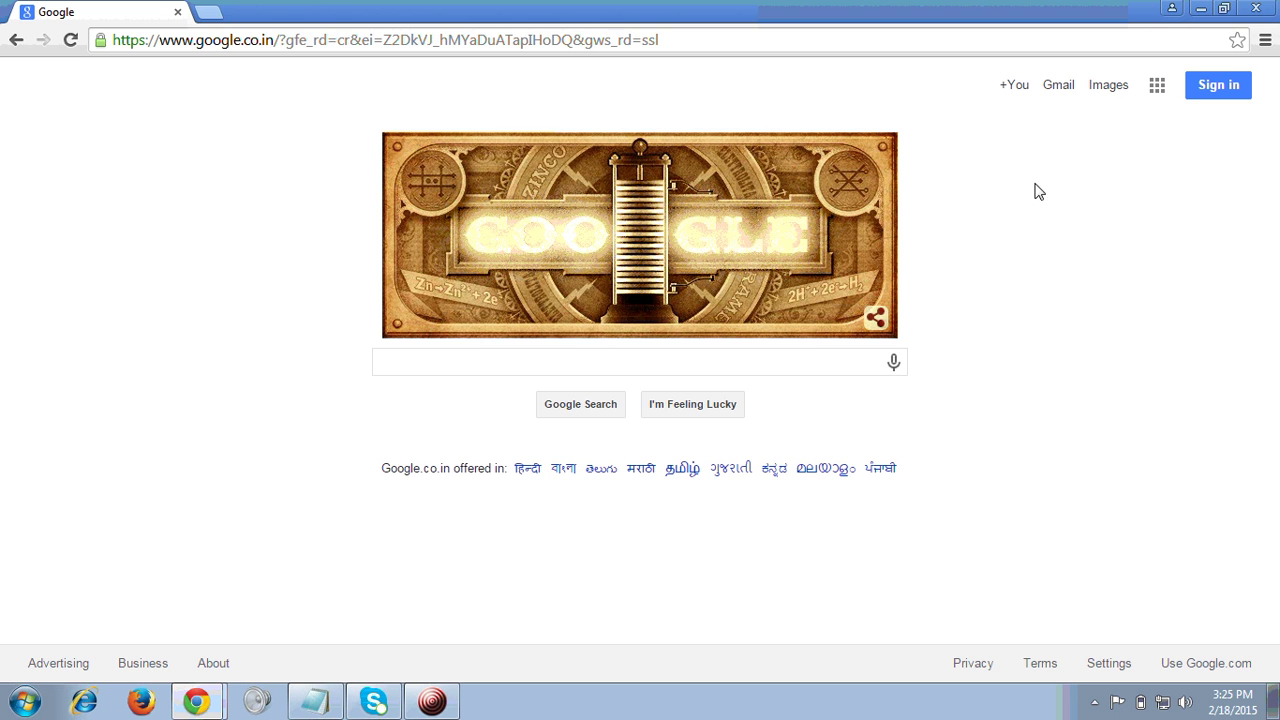
left_click(1057, 88)
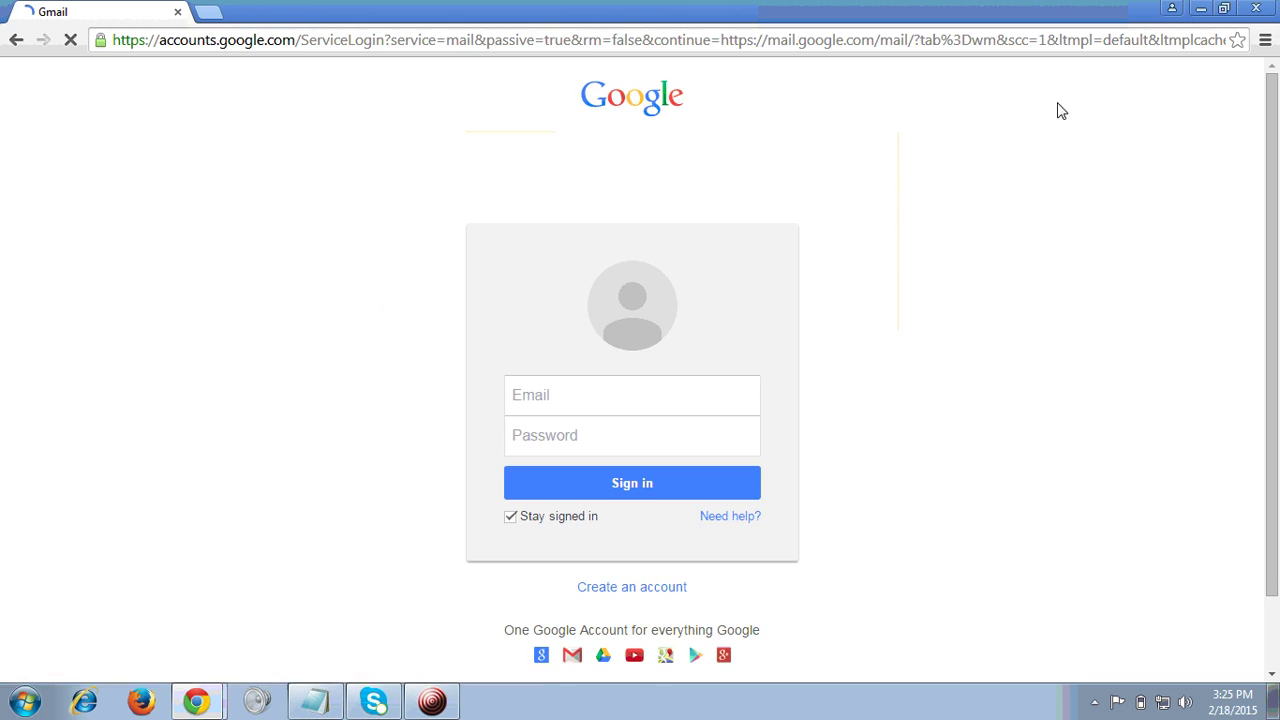
left_click(510, 528)
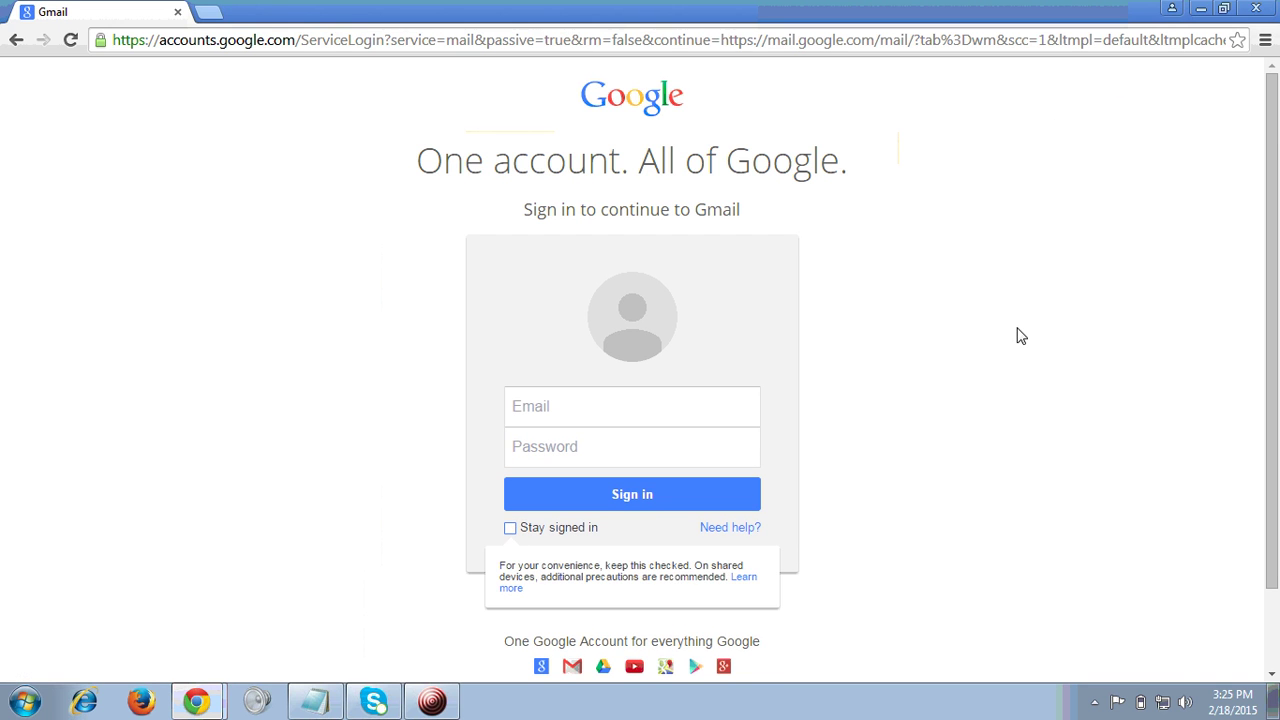
scroll(970, 347, "down", 2)
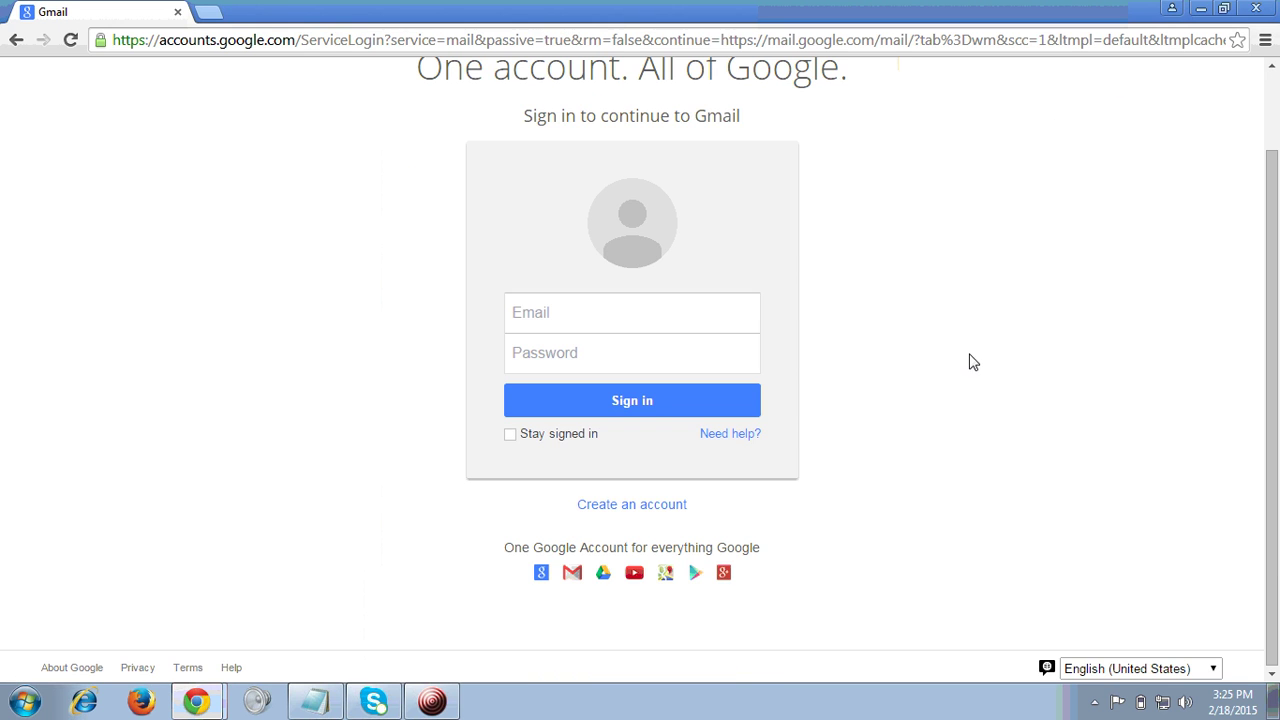
left_click(740, 438)
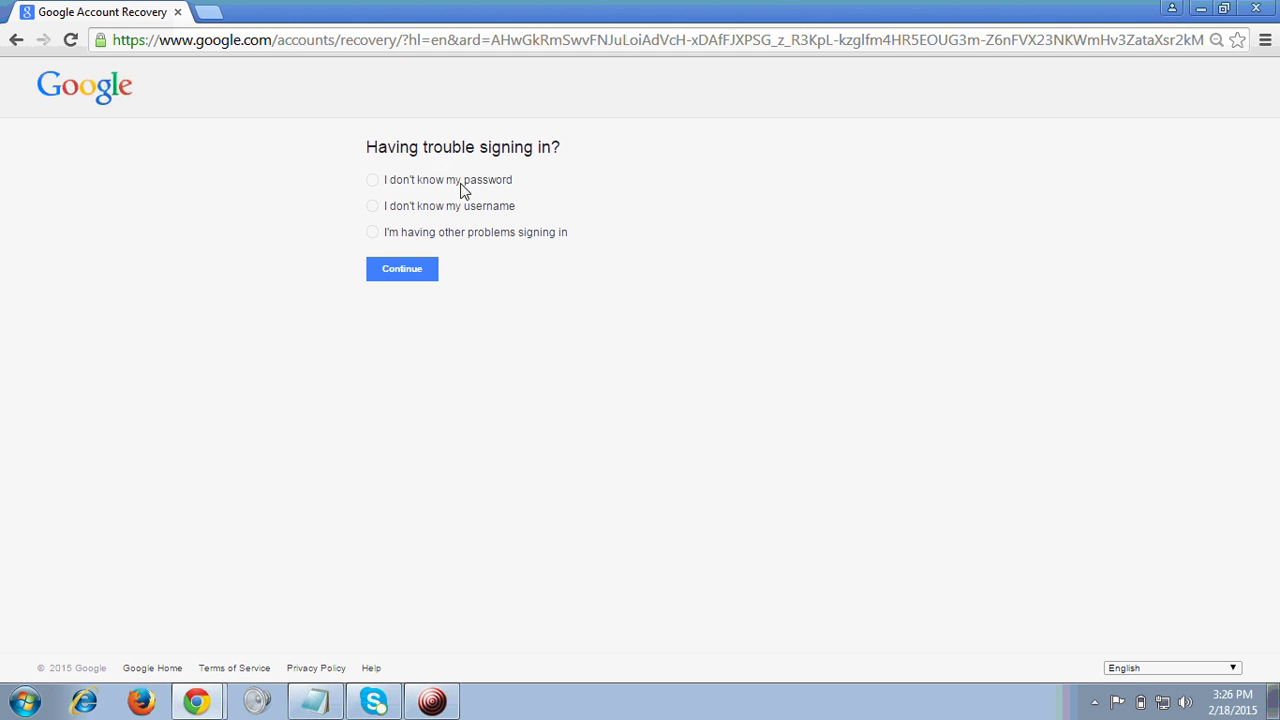
Choose 'I don't know my password' and paste the Gmail address from the note into Email address
left_click(372, 181)
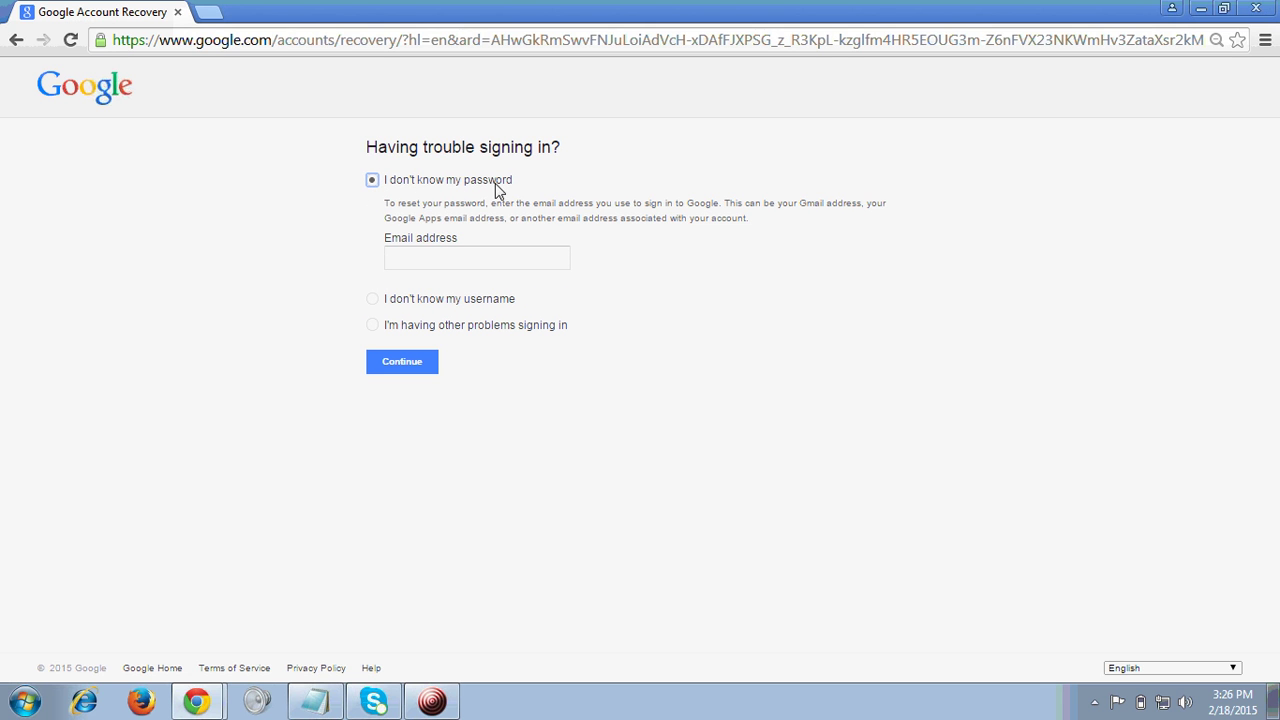
left_click(315, 701)
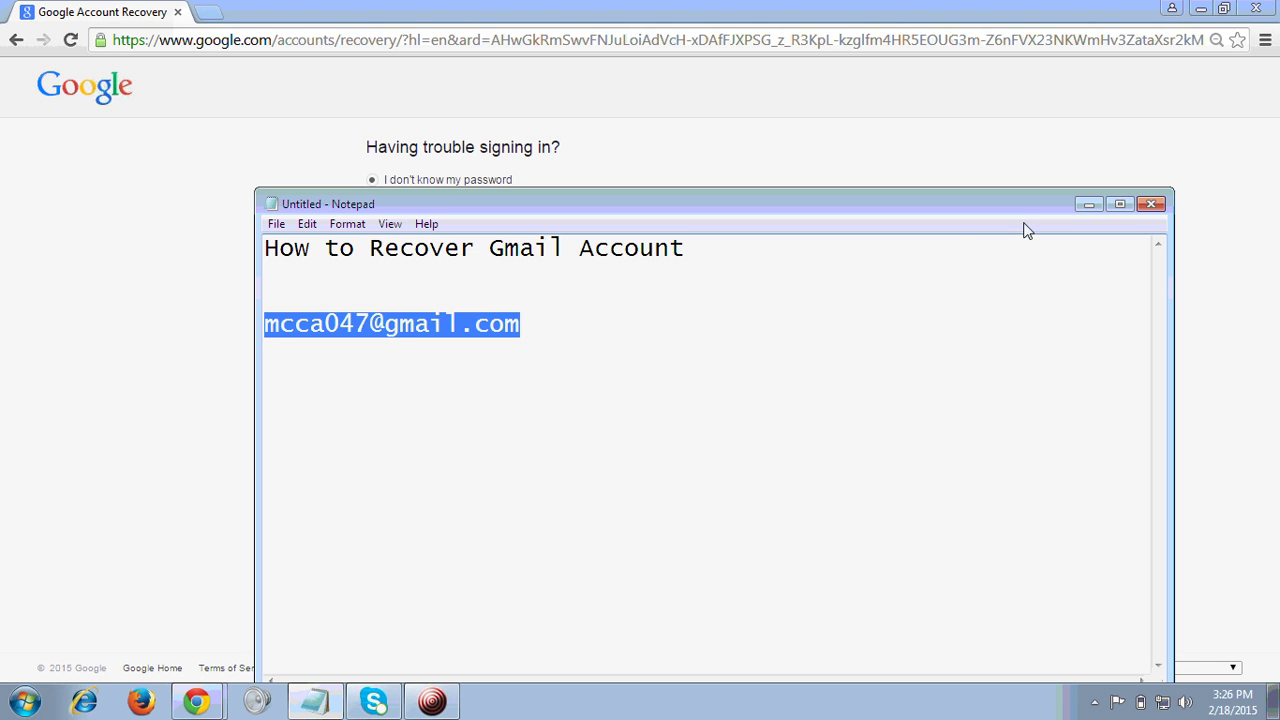
key("alt+Tab")
left_click(436, 262)
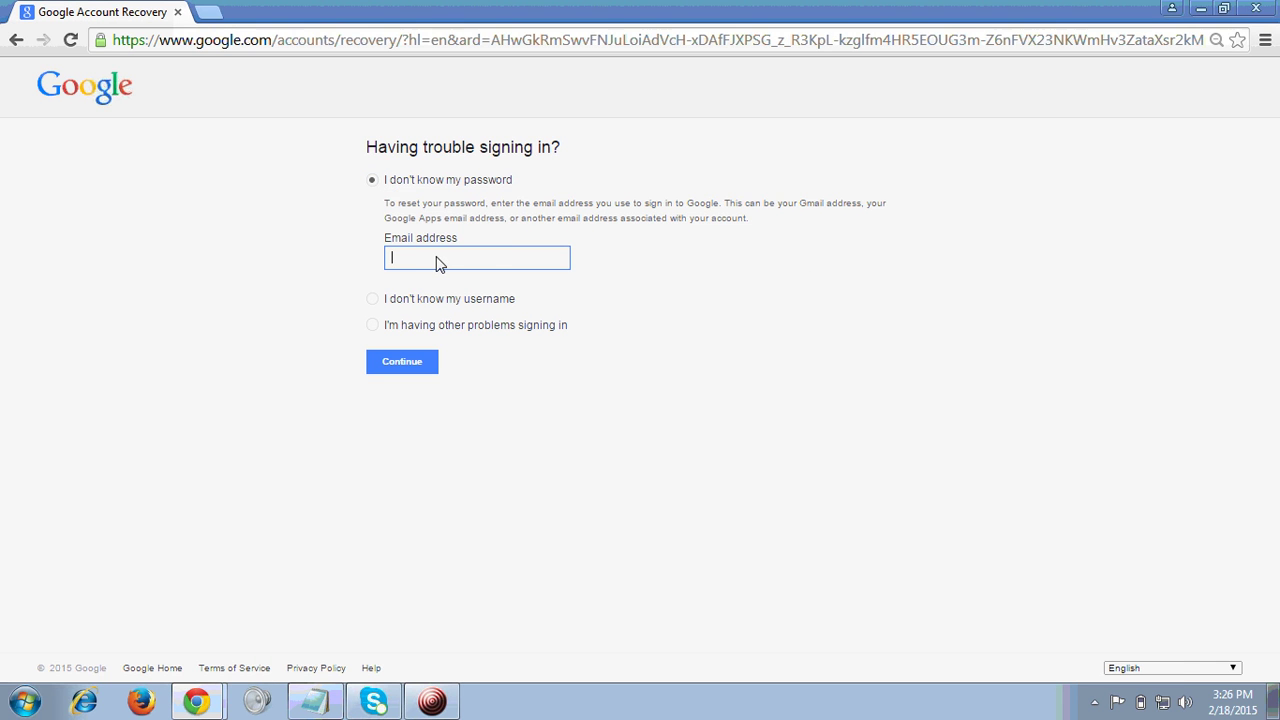
key("ctrl+v")
Continue with the submitted address and answer 'I don't know' to the last-password question
left_click(404, 363)
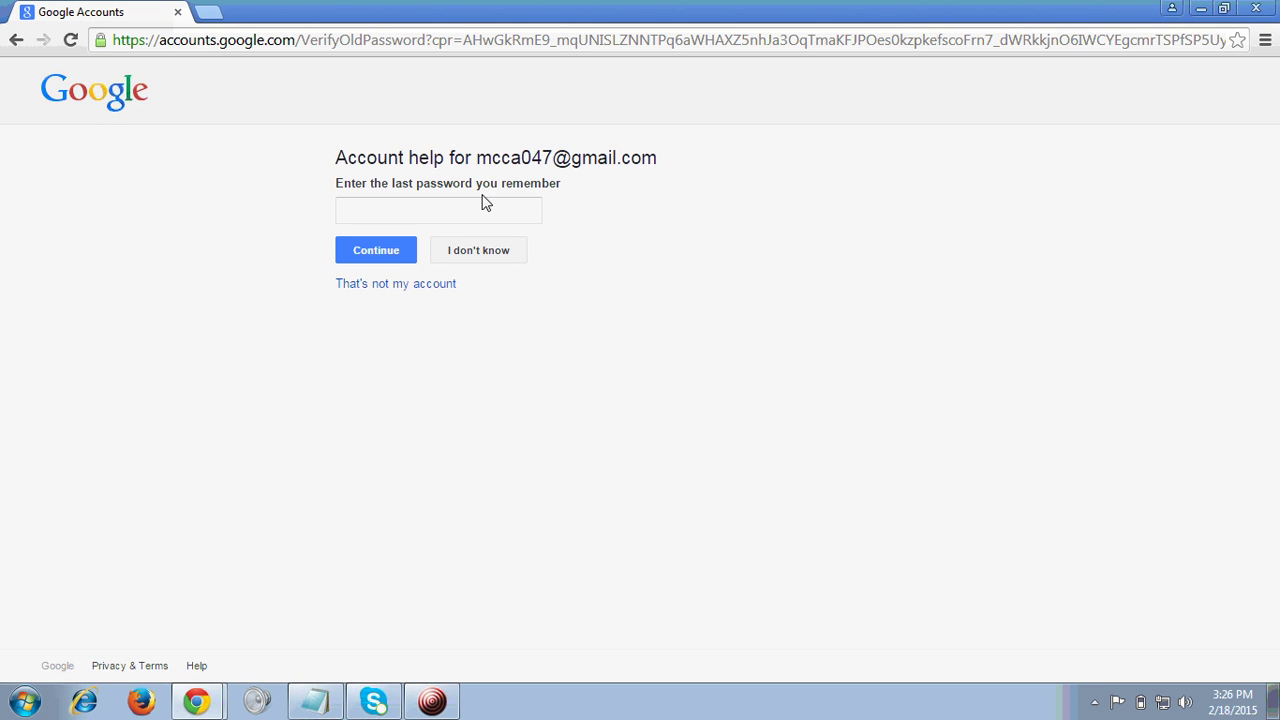
left_click(406, 222)
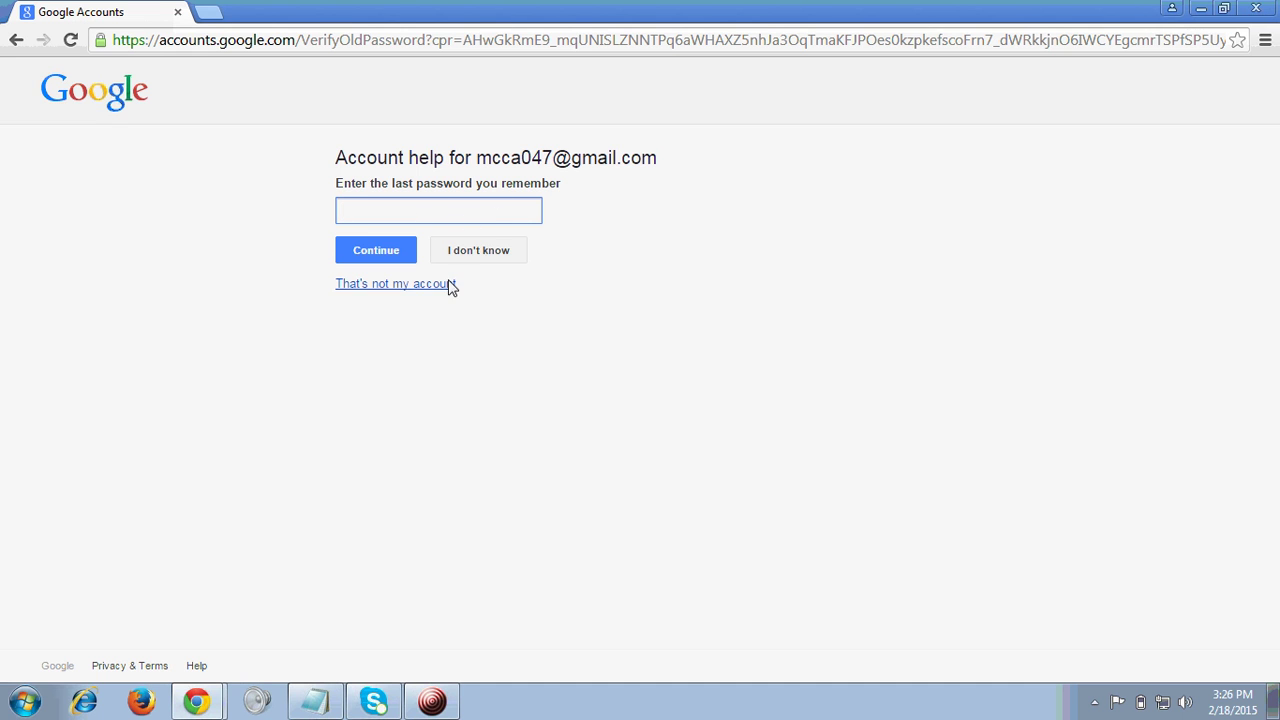
left_click(486, 256)
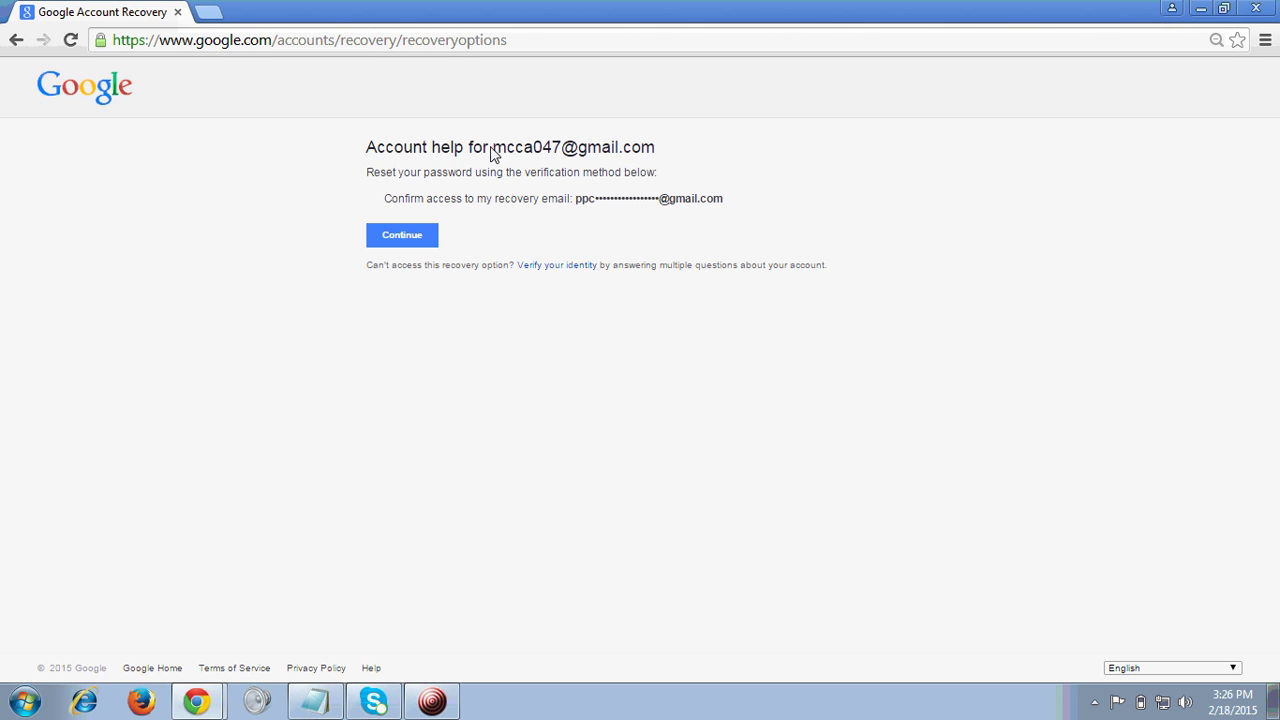
left_click_drag(492, 154, 657, 154)
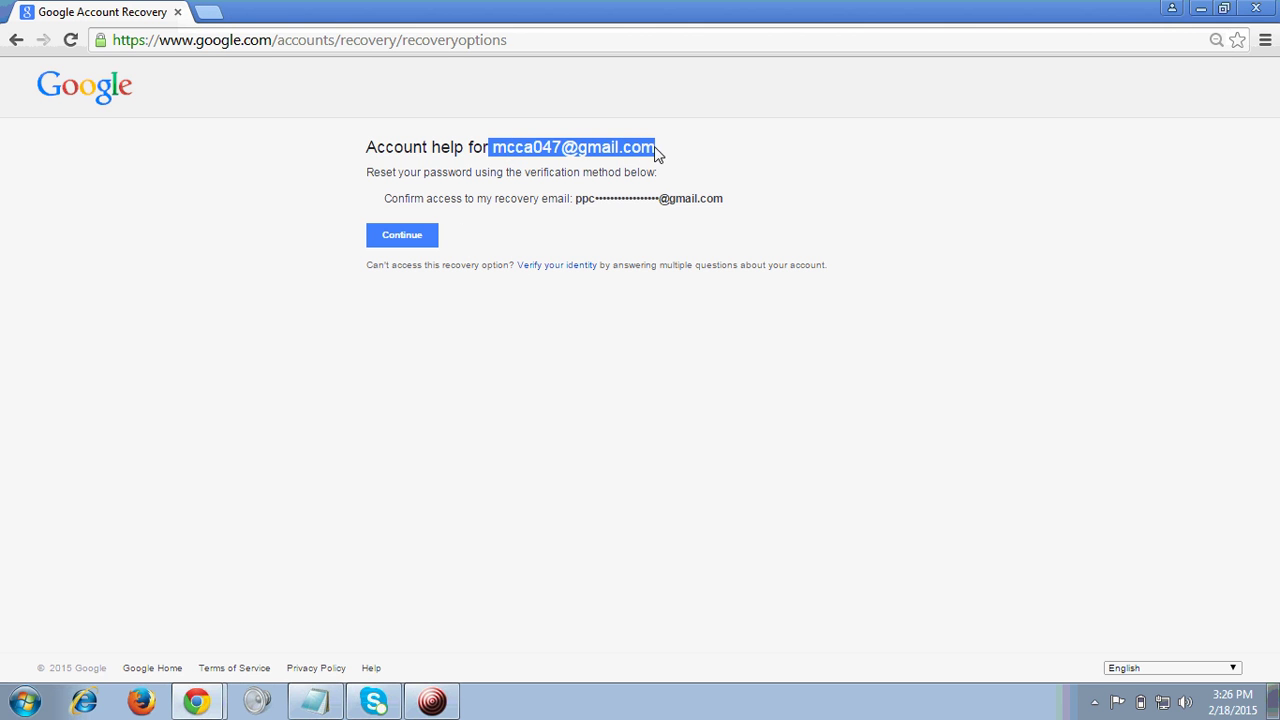
left_click(588, 240)
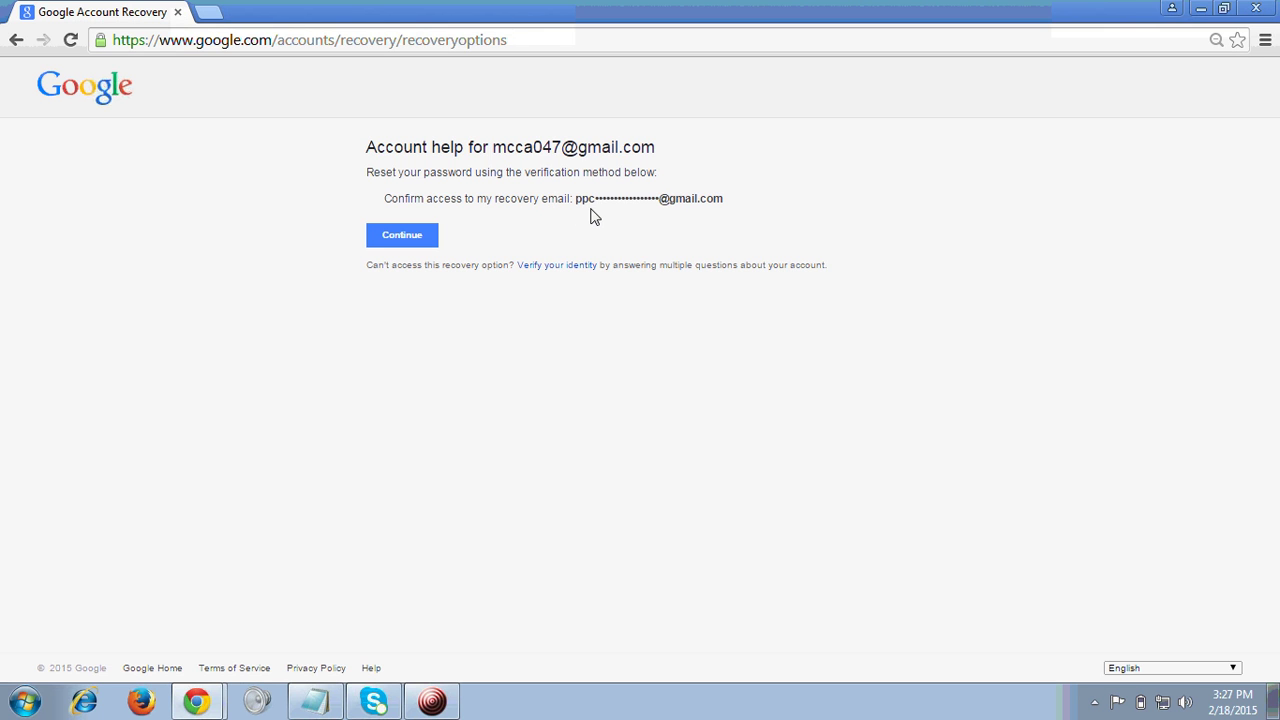
left_click_drag(578, 205, 660, 217)
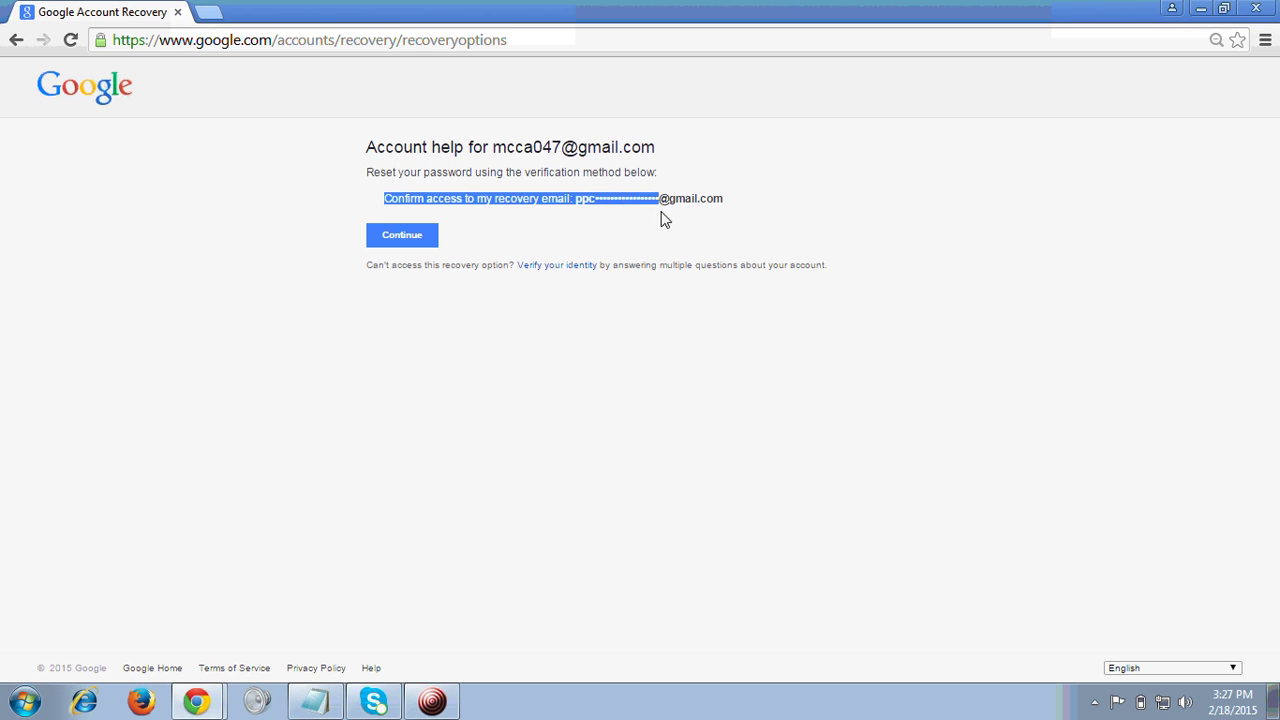
left_click(675, 233)
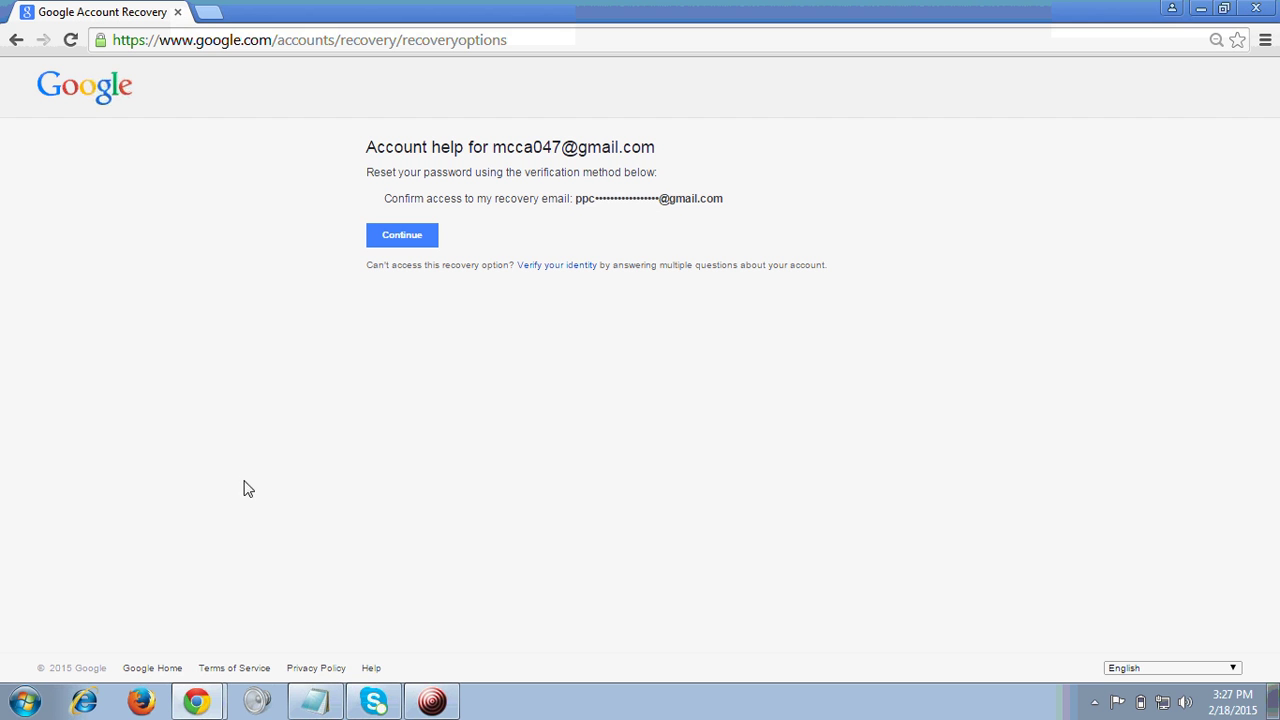
left_click(196, 703)
In the Gmail window, check which account is signed in, then reload the page with F5
left_click(210, 662)
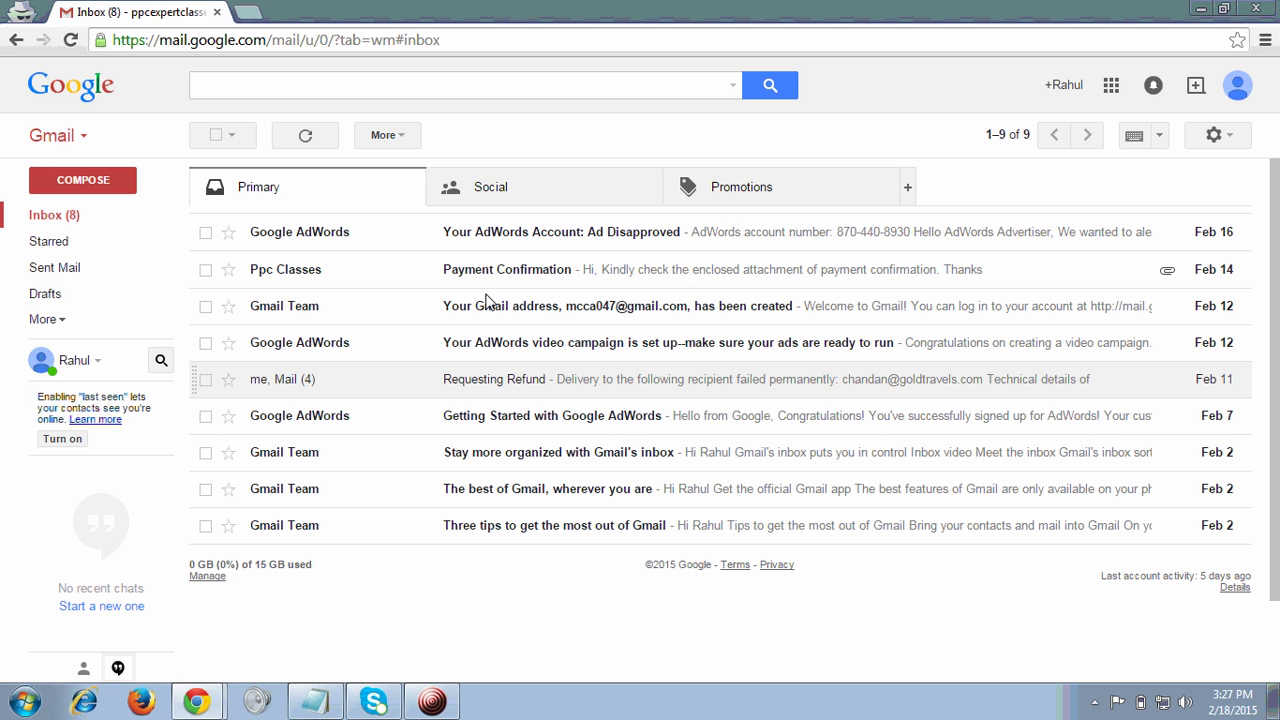
left_click(1240, 95)
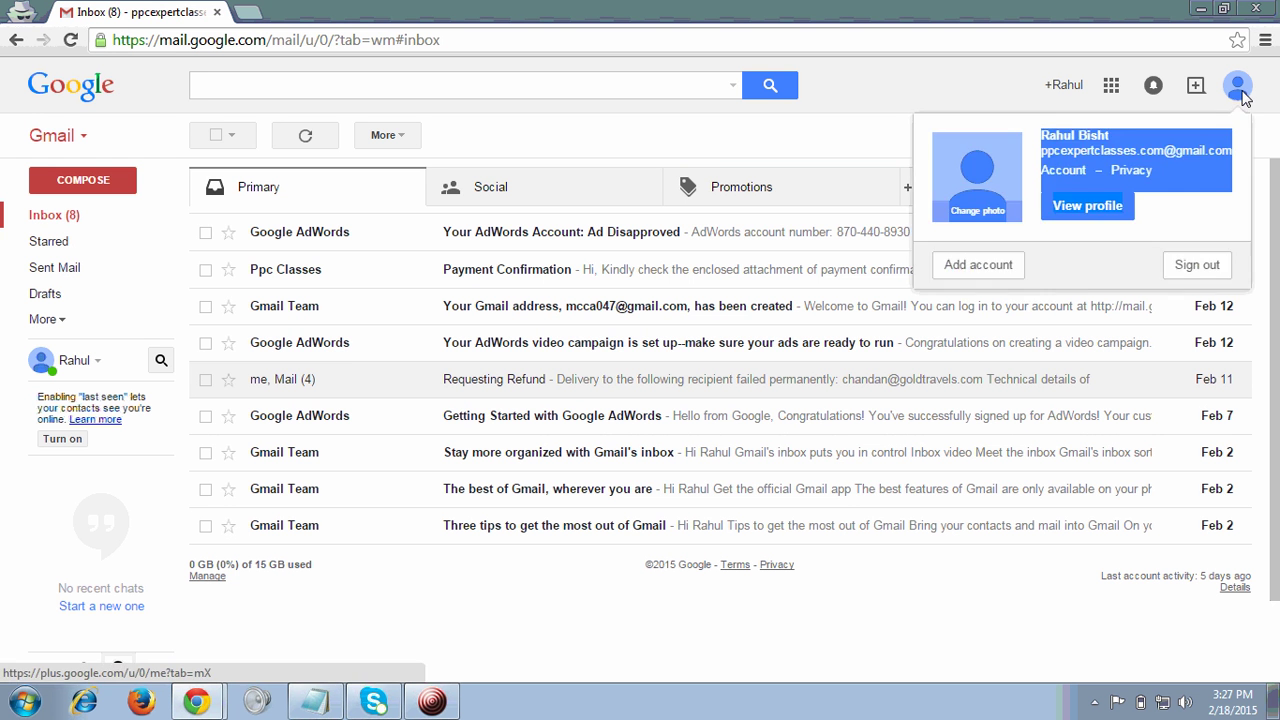
left_click(1058, 160)
left_click_drag(1045, 157, 1230, 160)
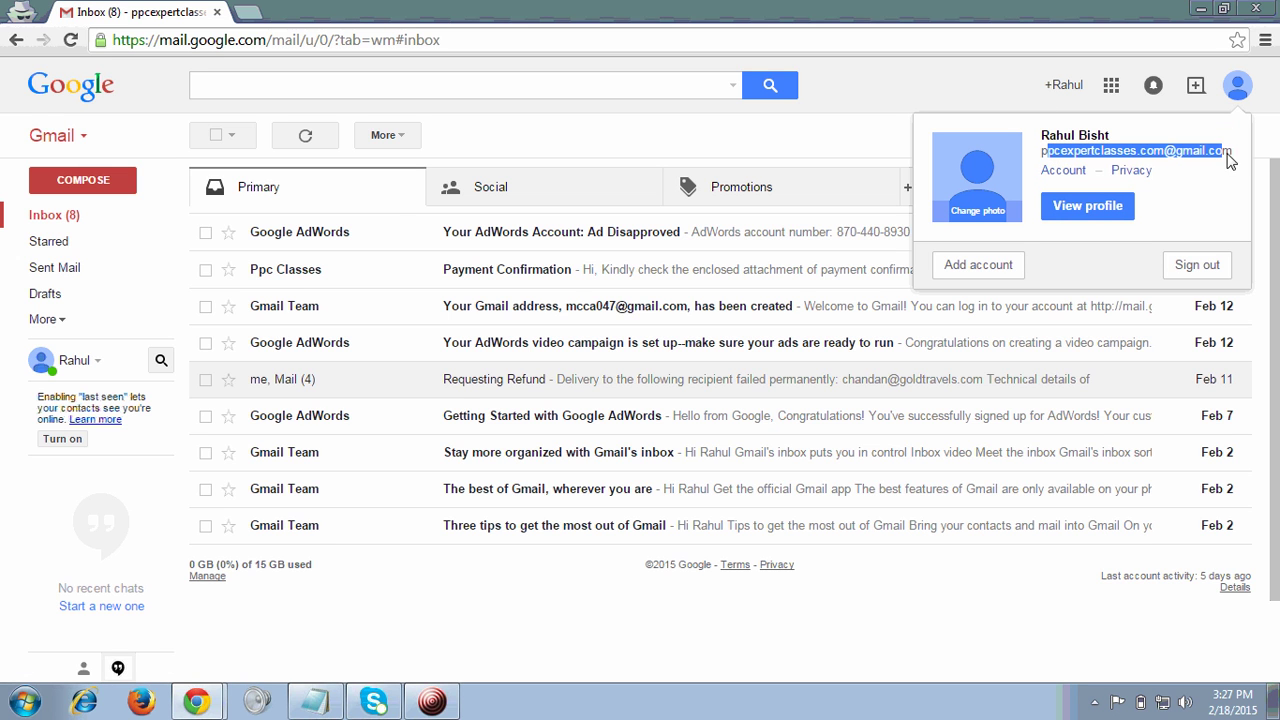
left_click(51, 219)
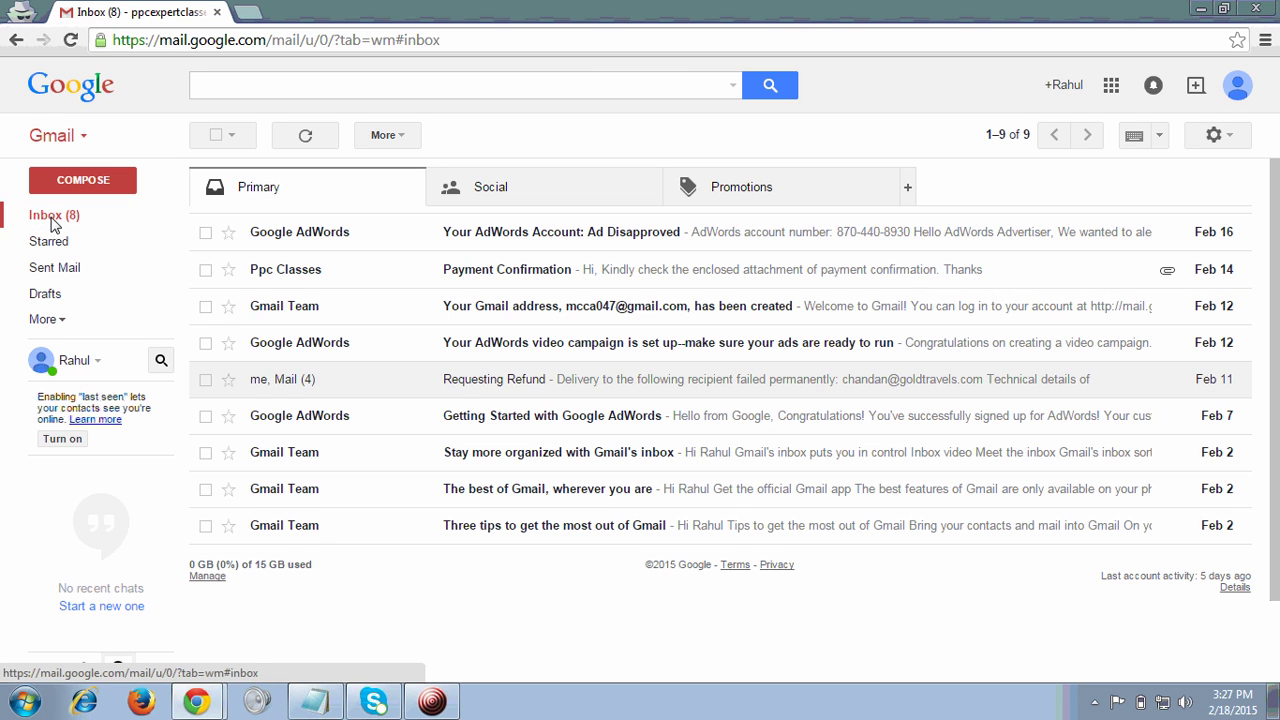
key("F5")
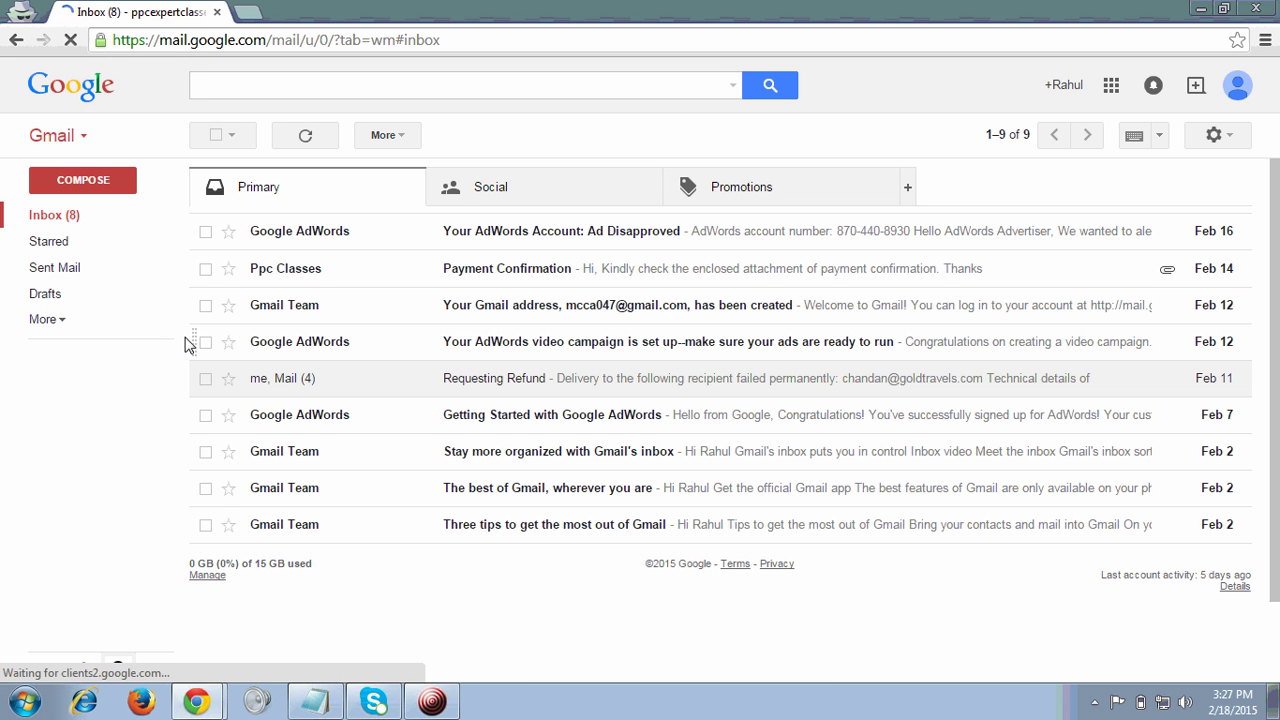
Open the Spam folder under More, find no reset email, and go back to Inbox
left_click(58, 326)
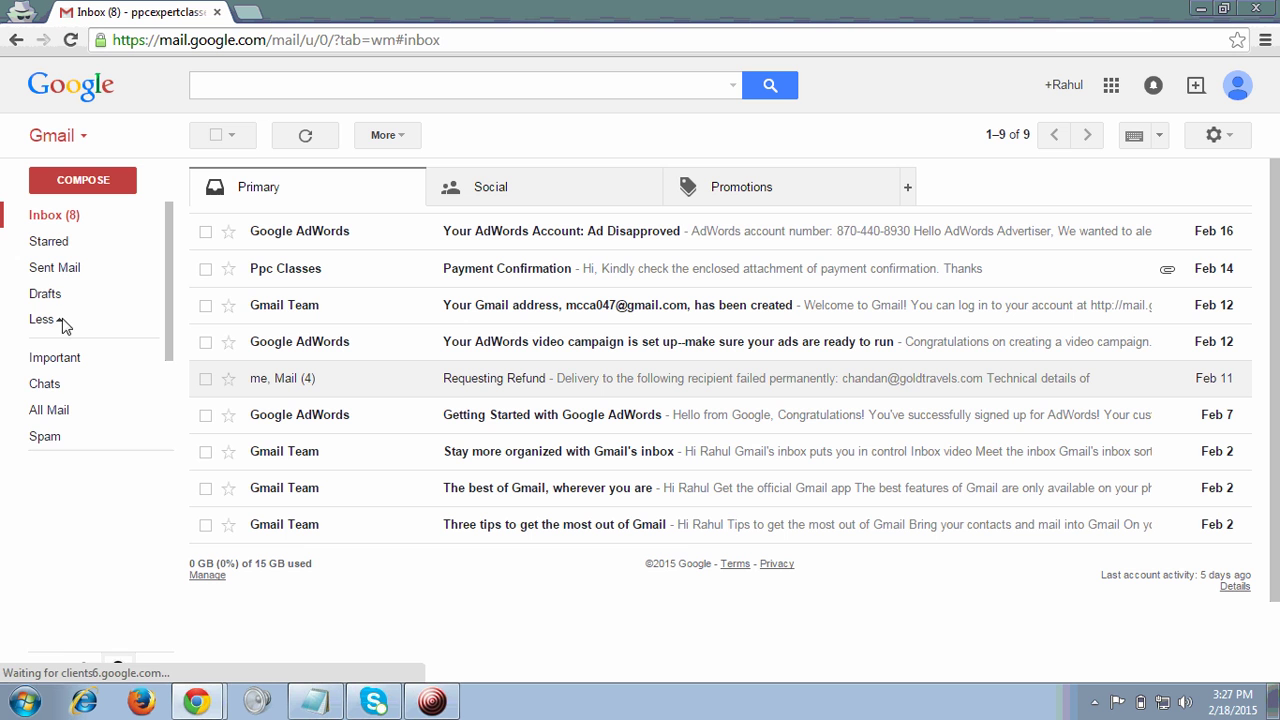
left_click(52, 441)
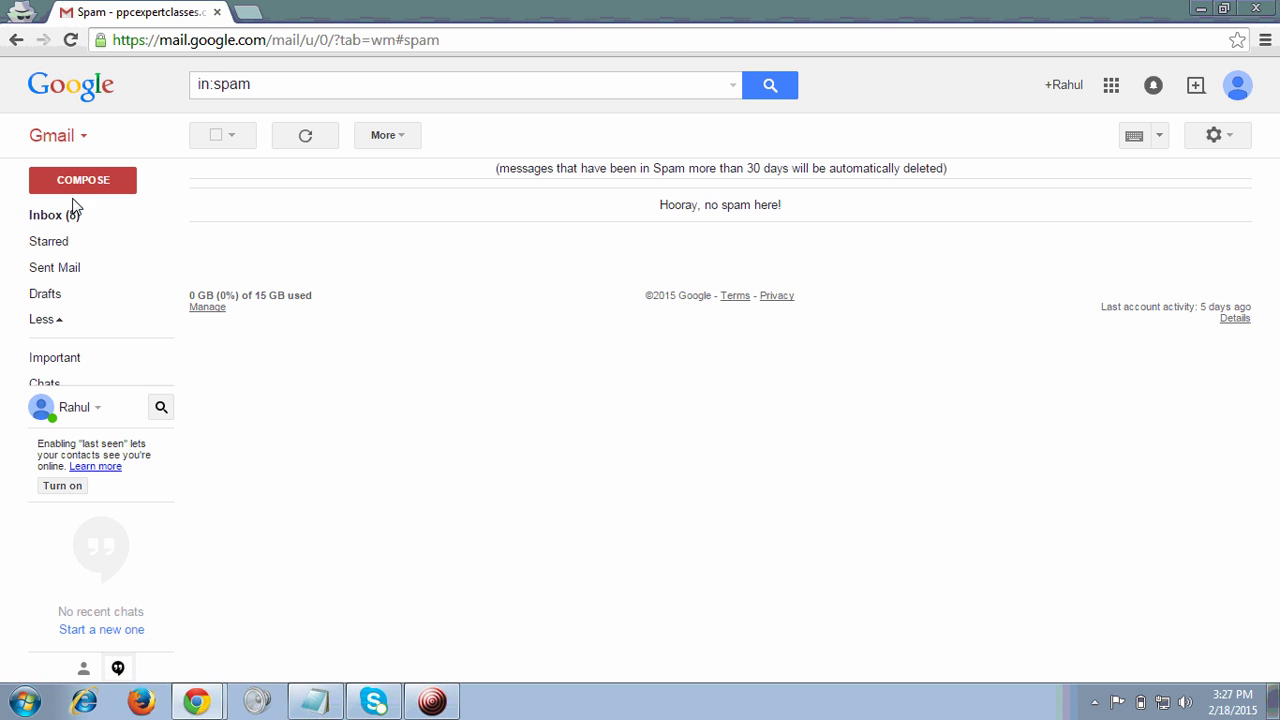
left_click(55, 216)
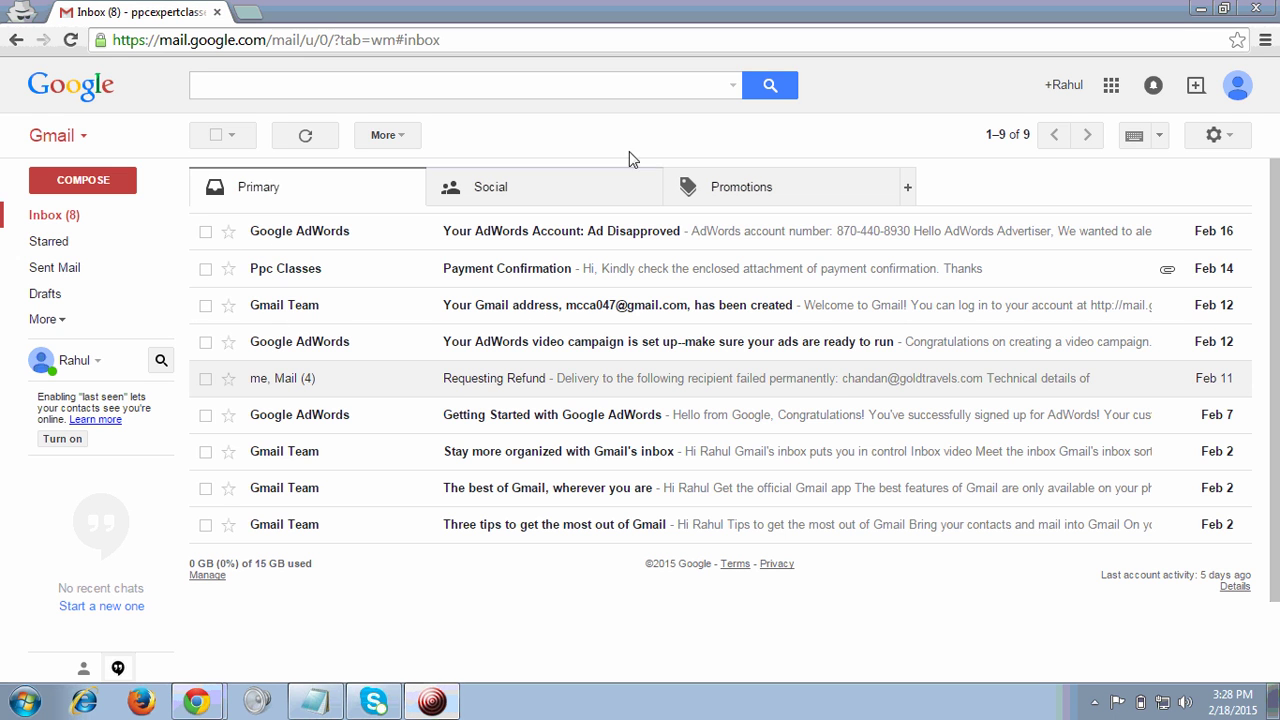
left_click(222, 710)
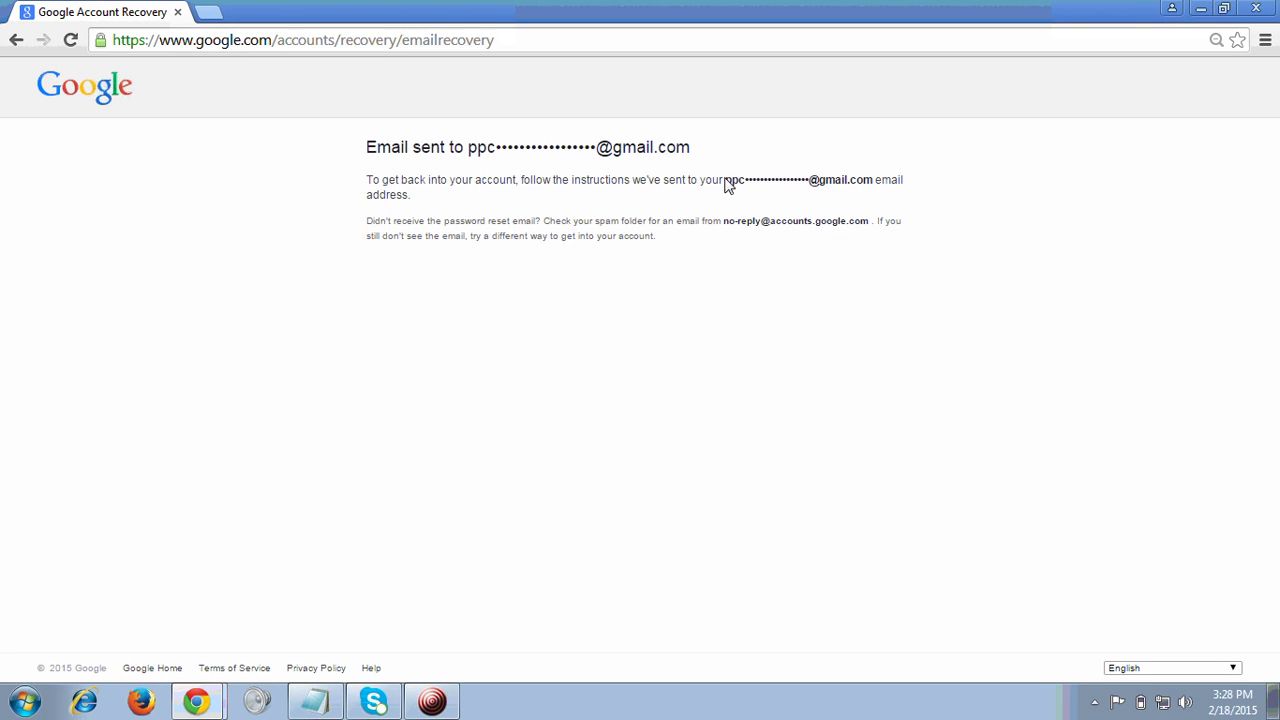
left_click_drag(727, 183, 873, 186)
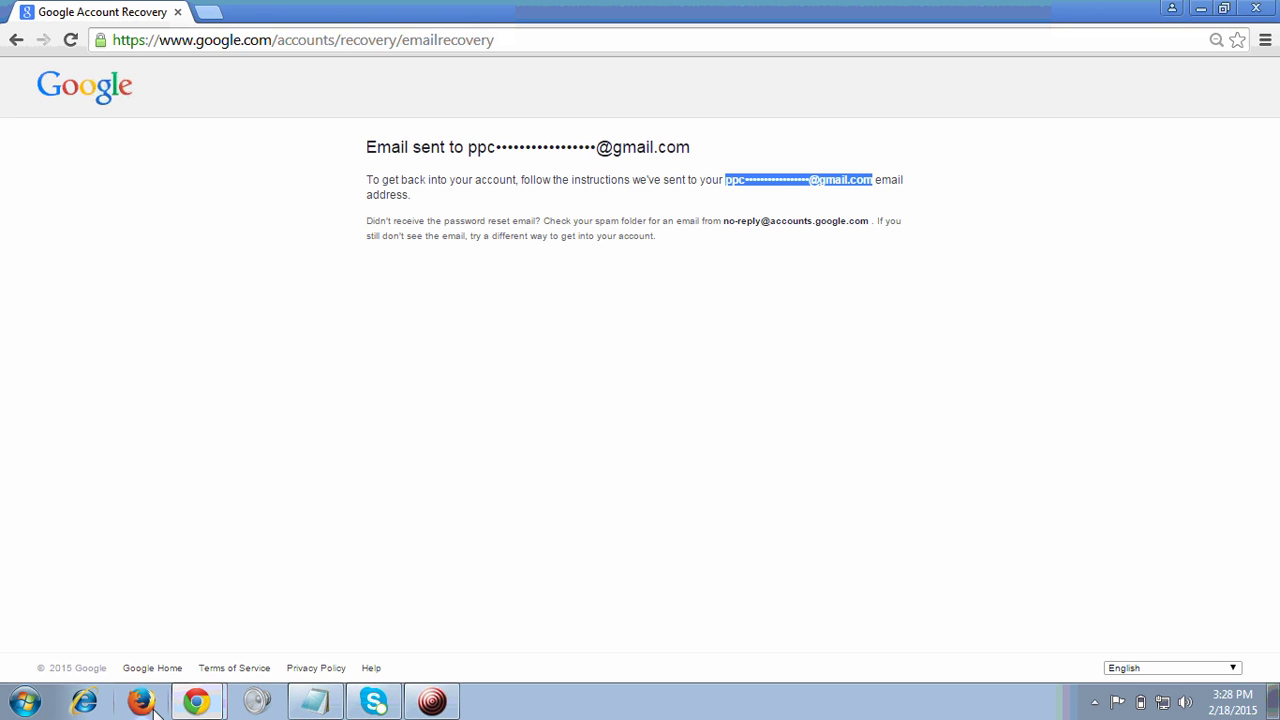
left_click(196, 702)
left_click(252, 665)
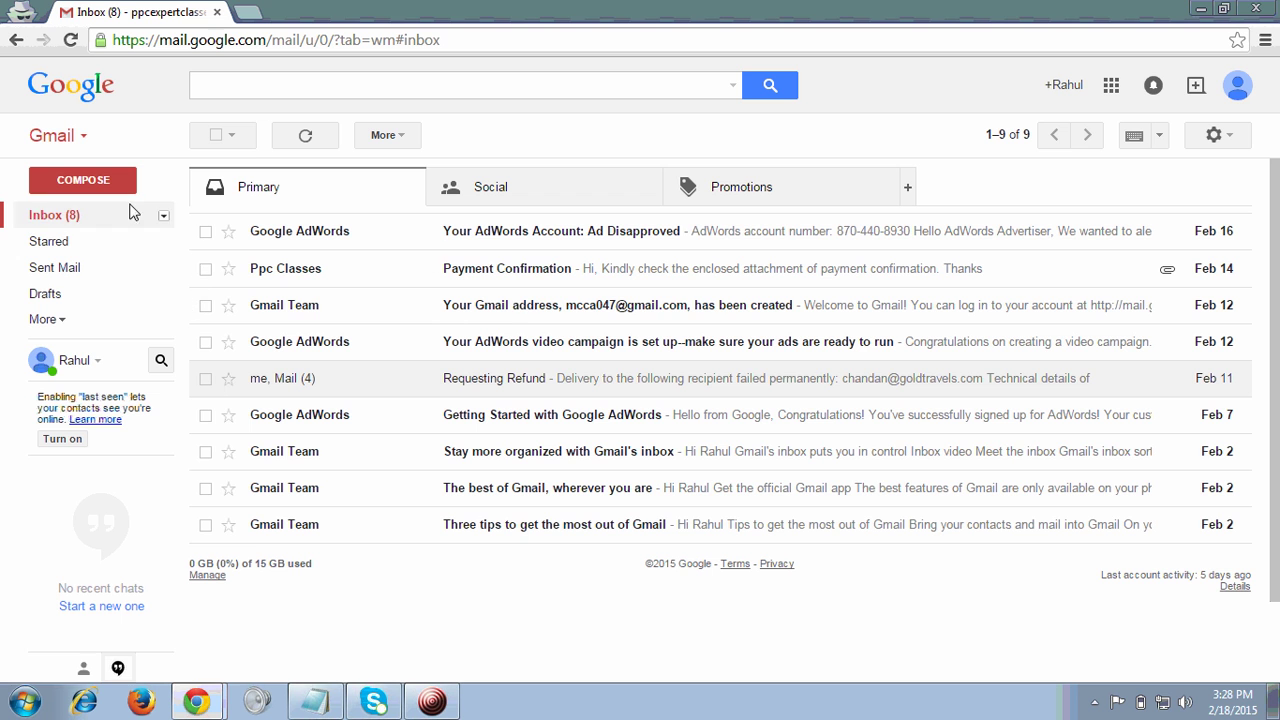
left_click(48, 216)
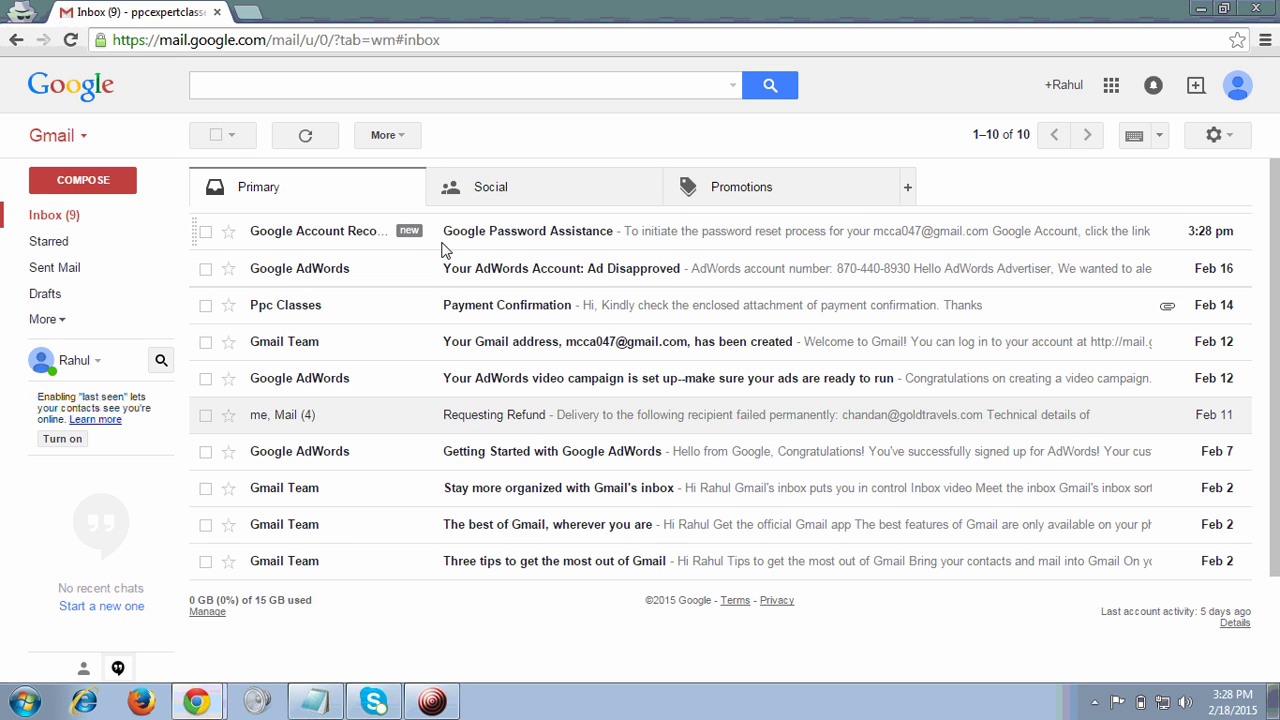
Open the Google Password Assistance email and follow its password reset link
left_click(533, 240)
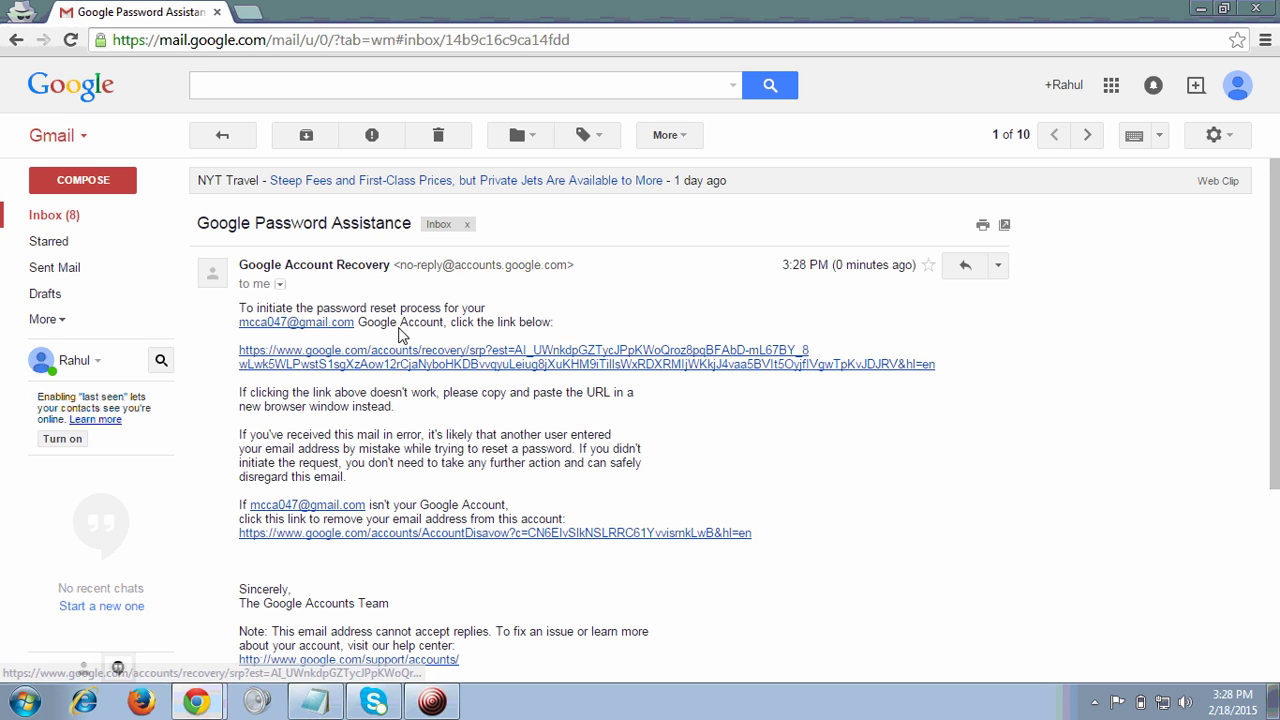
left_click(529, 360)
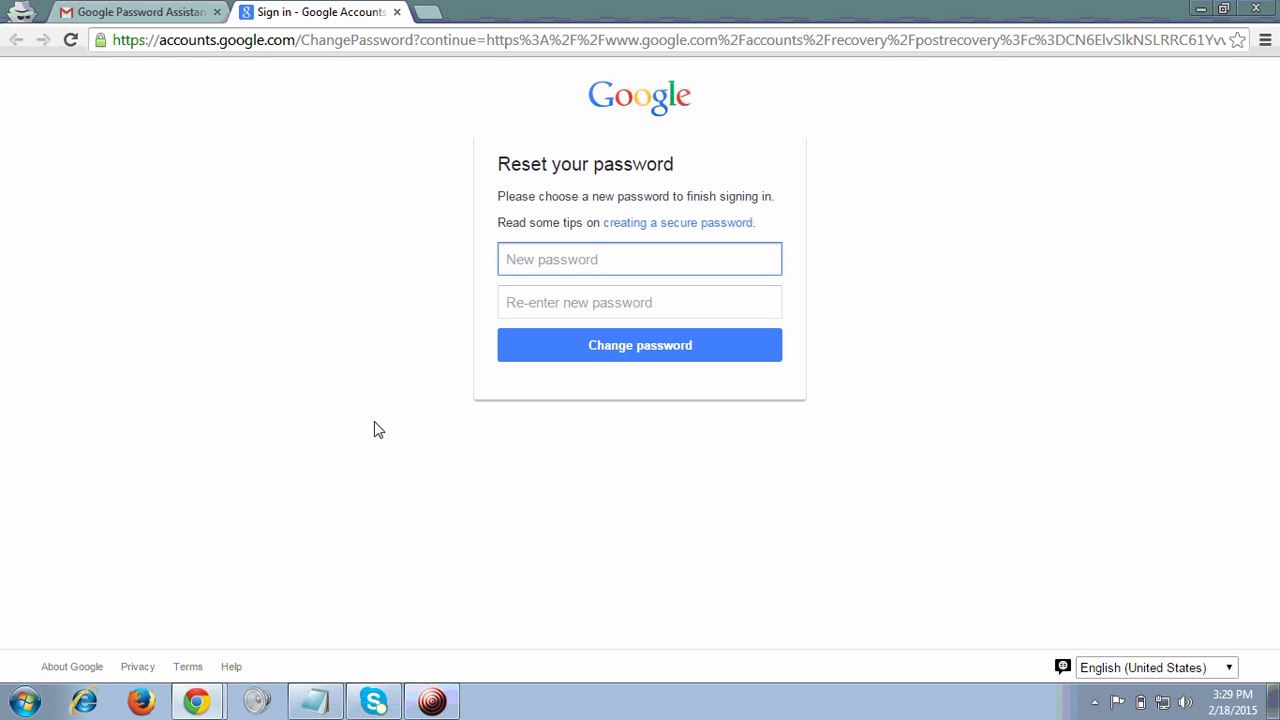
Open the email's long recovery URL so Reset your password loads in a new tab
left_click(432, 701)
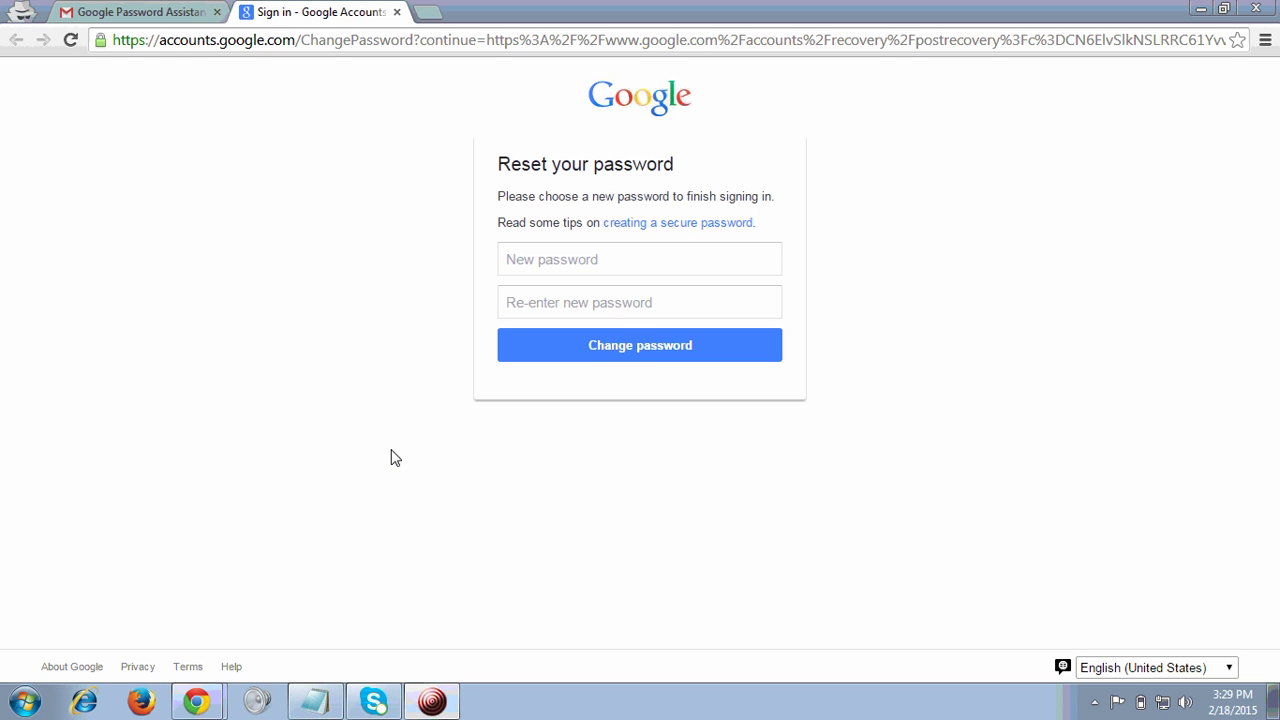